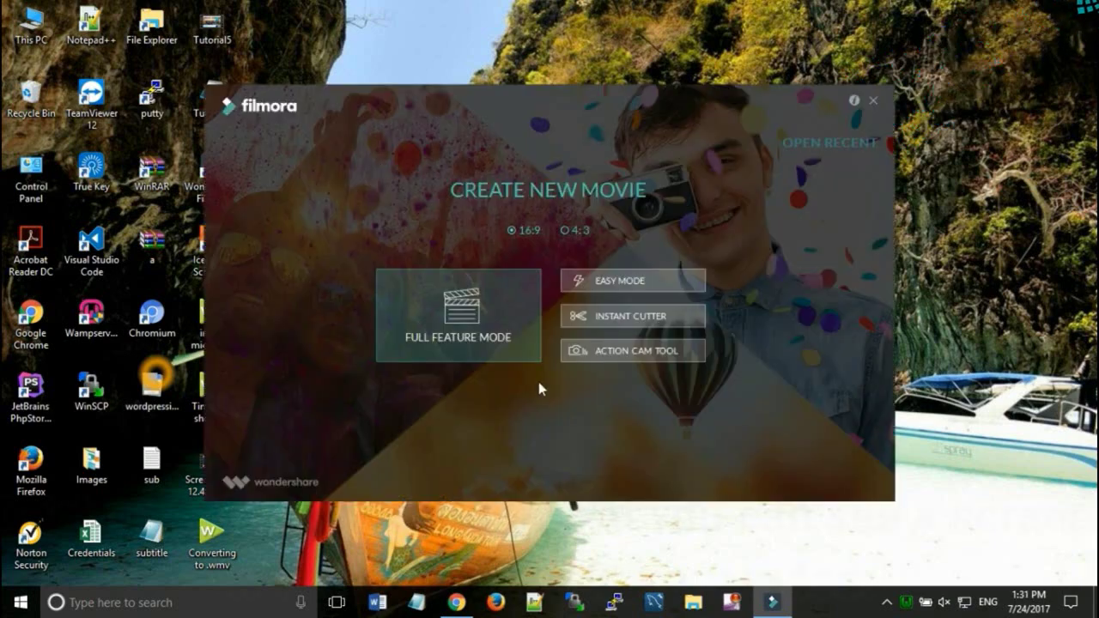
Start a new 16:9 movie in Full Feature Mode, closing the Opera browser window that opens
click(446, 300)
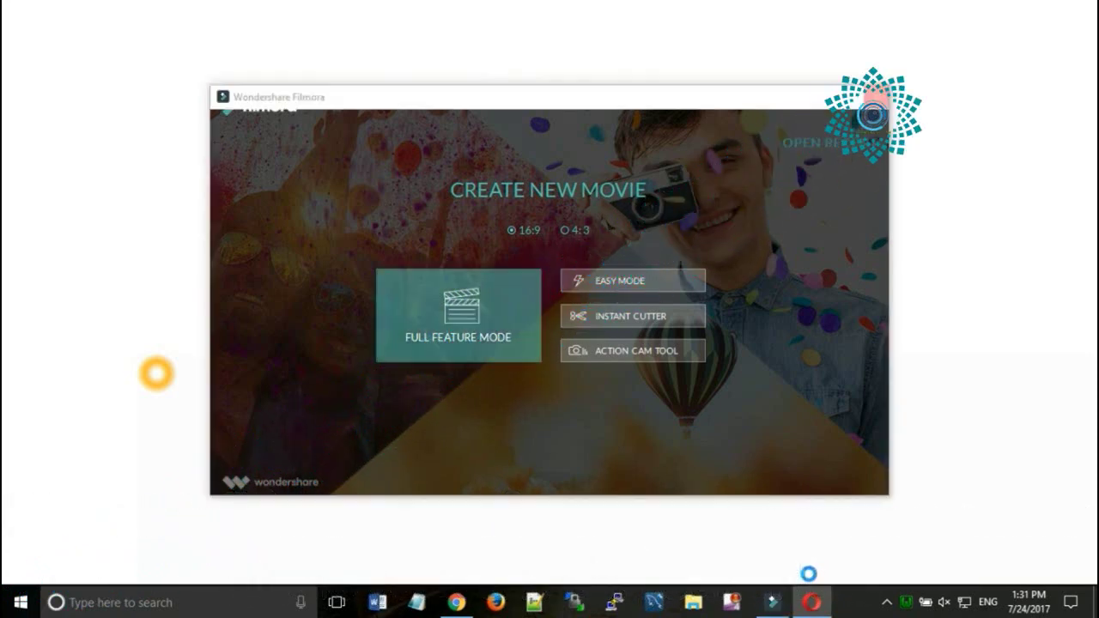
right_click(812, 602)
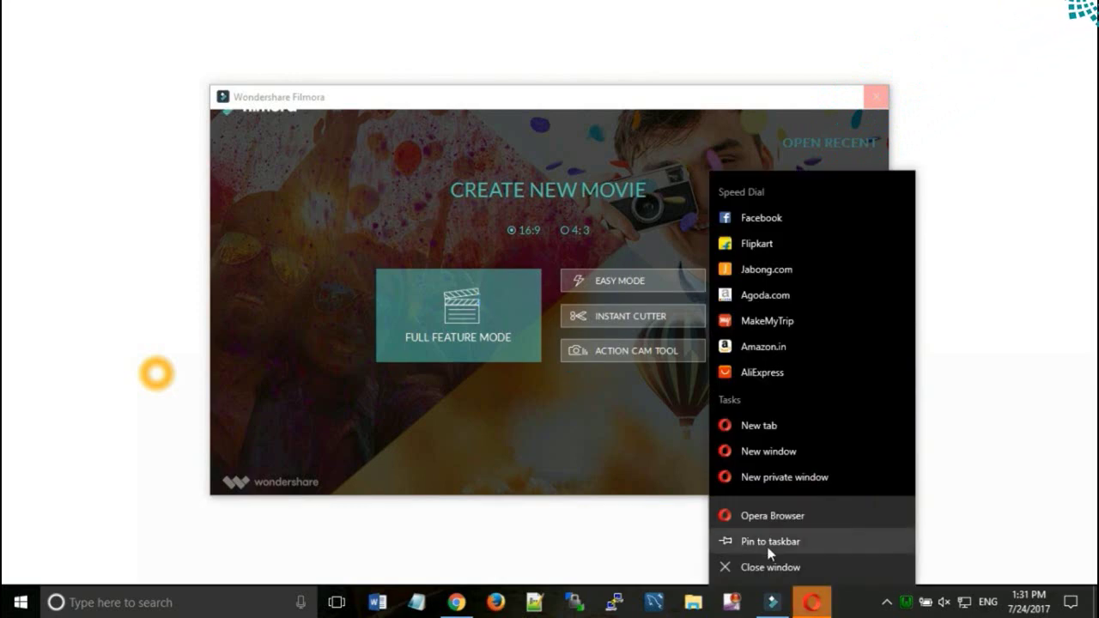
click(774, 568)
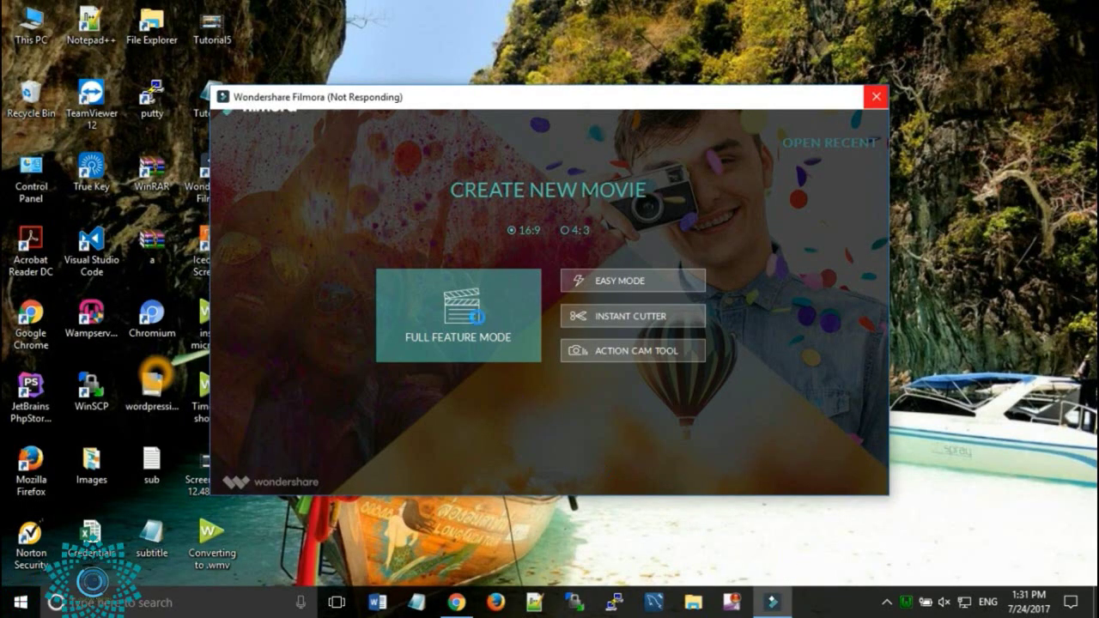
click(474, 314)
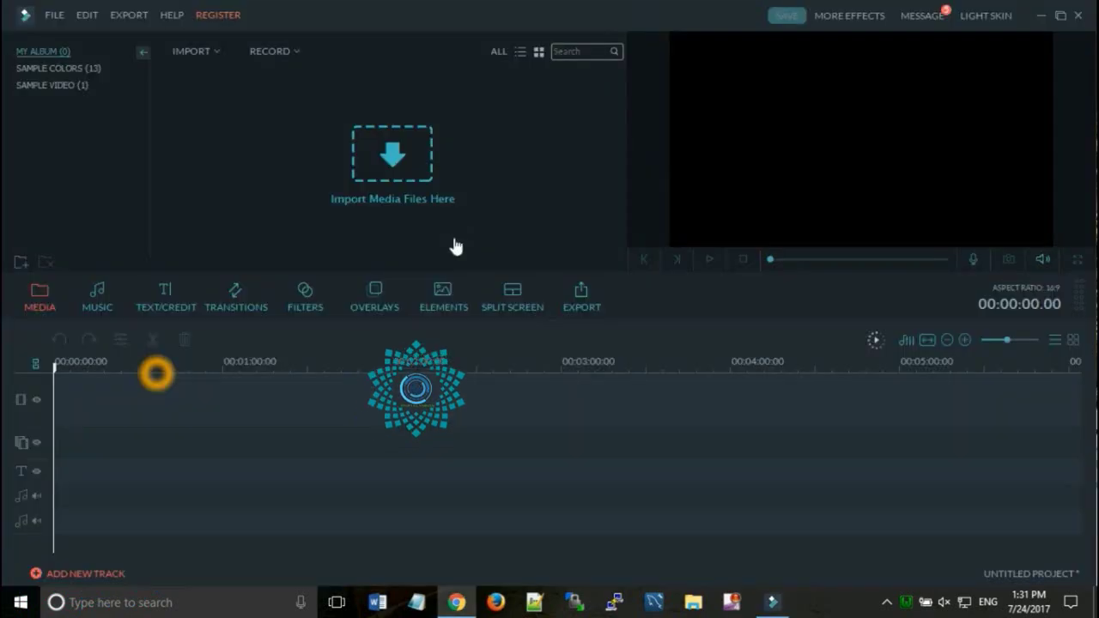
Import the video ScreenCapture_7-24-2017 12.48.22 PM from the dated recording folder in Documents > Expression > Expression Encoder > Output
click(378, 167)
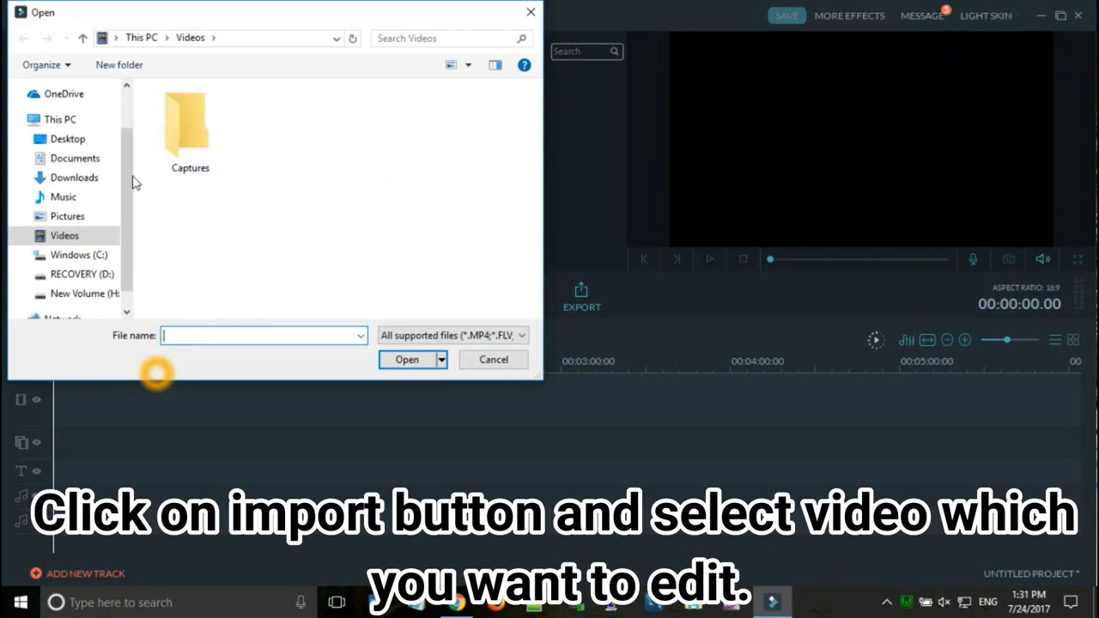
click(69, 163)
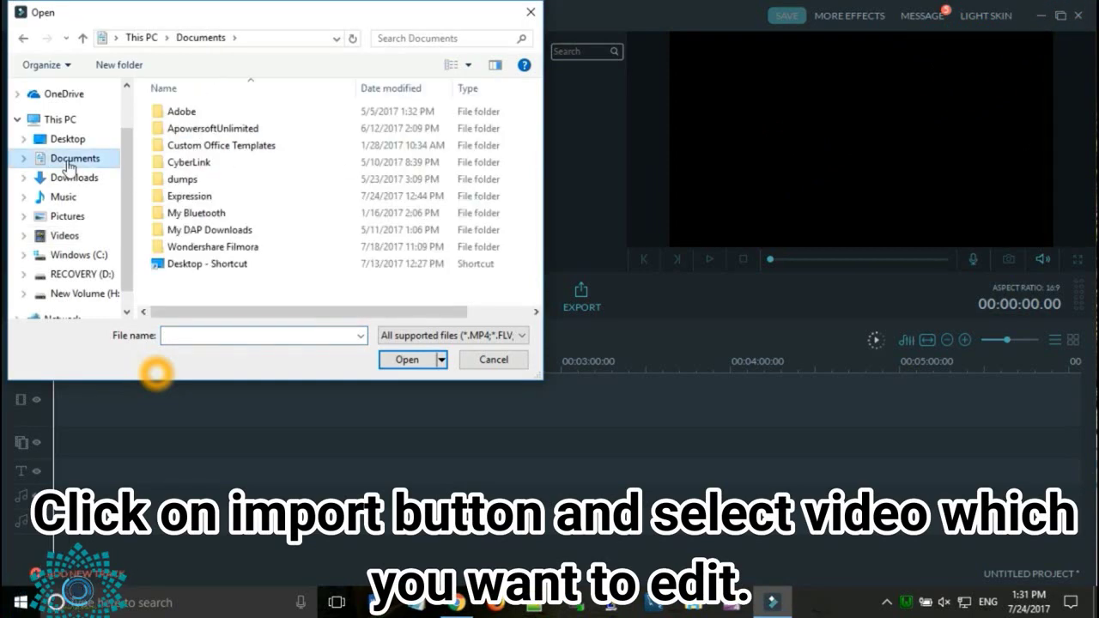
double_click(187, 199)
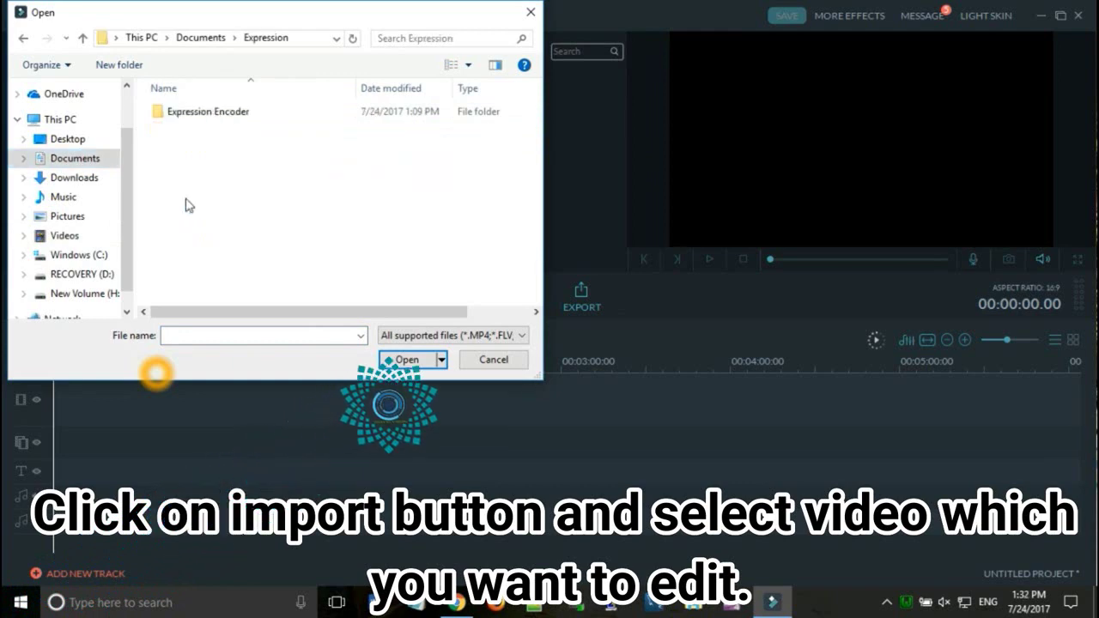
double_click(209, 112)
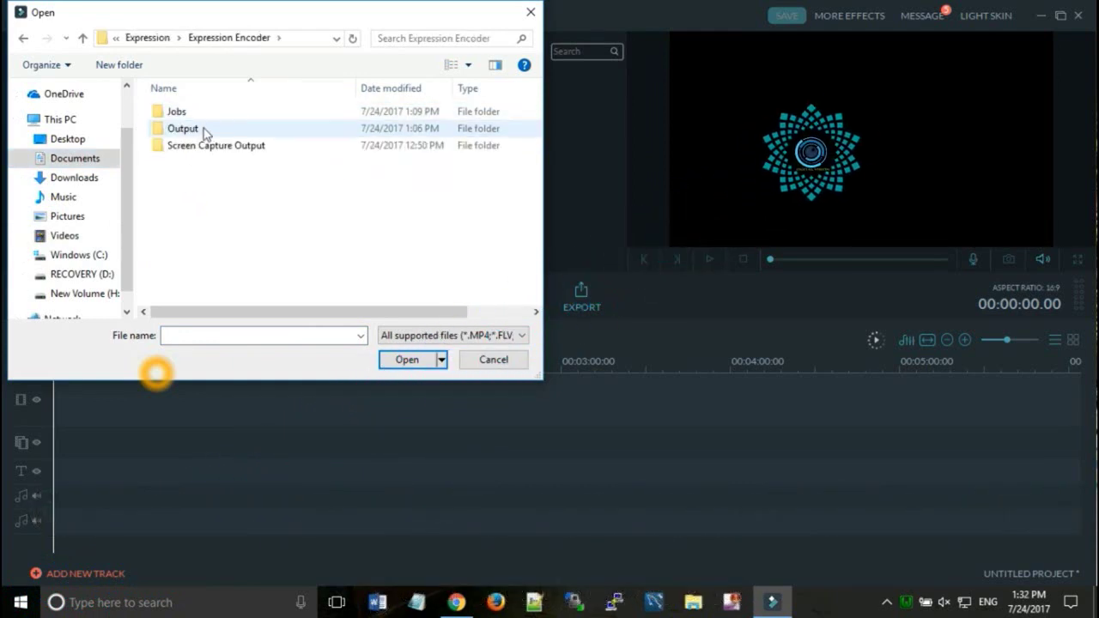
double_click(205, 145)
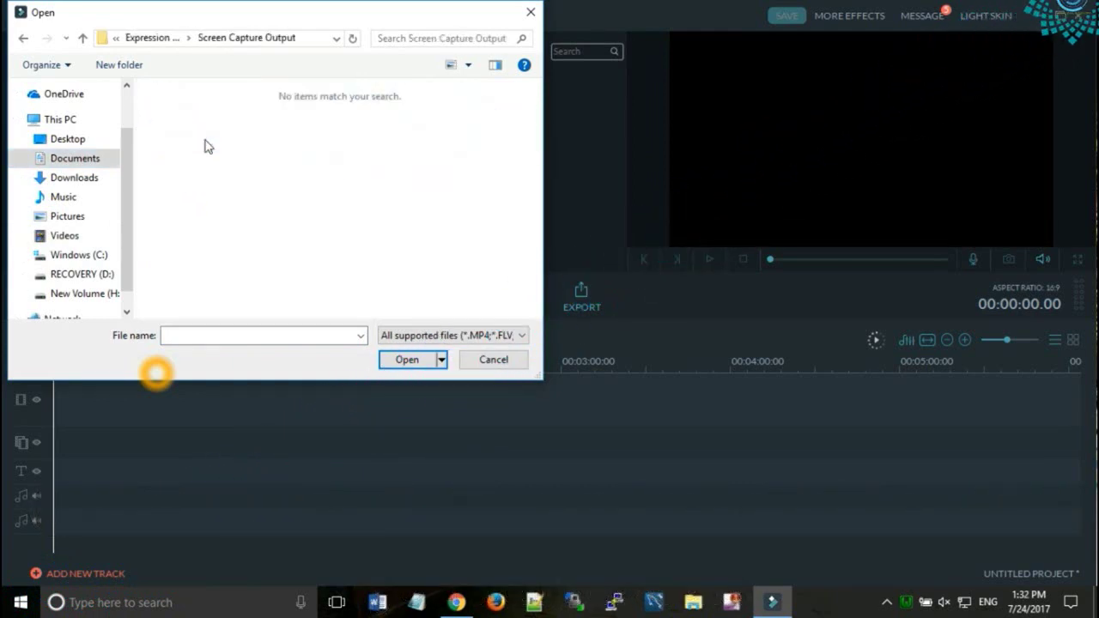
click(157, 40)
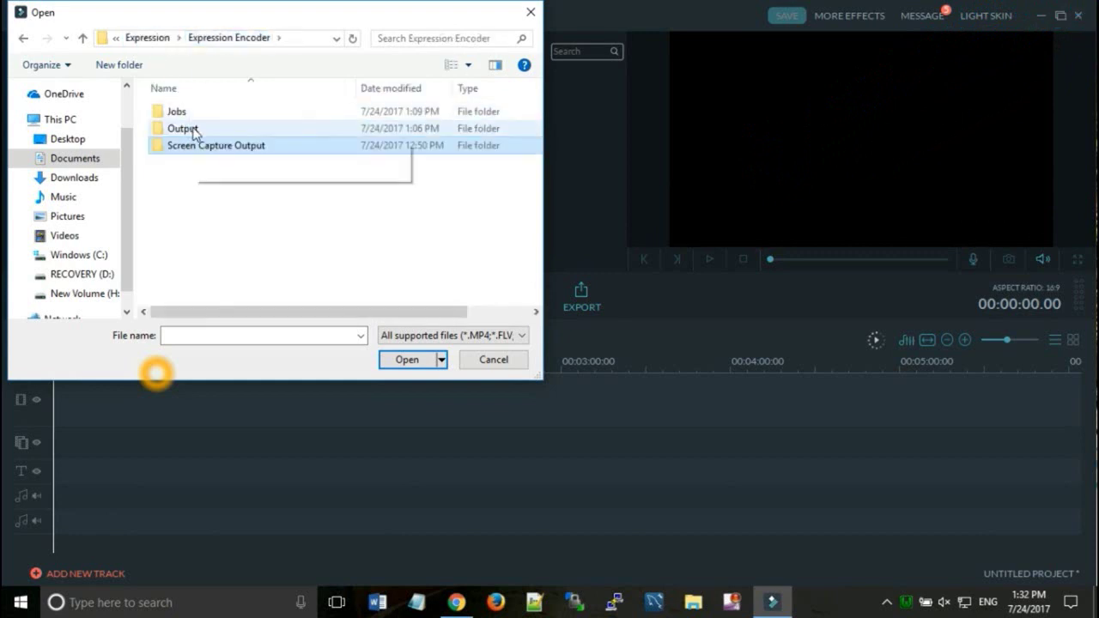
double_click(196, 130)
double_click(197, 112)
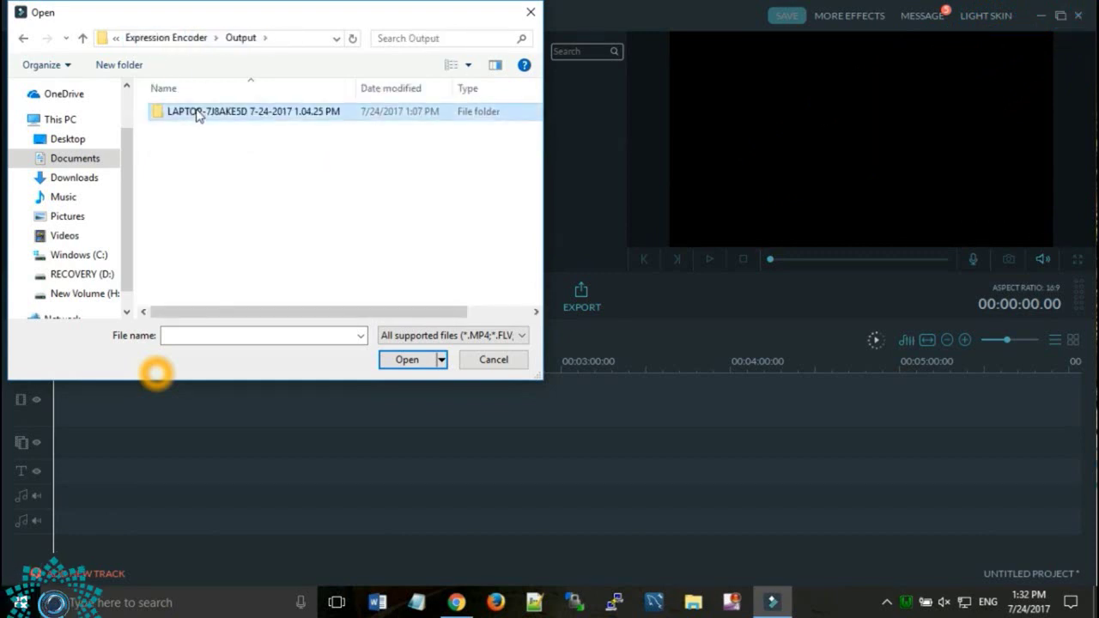
click(387, 142)
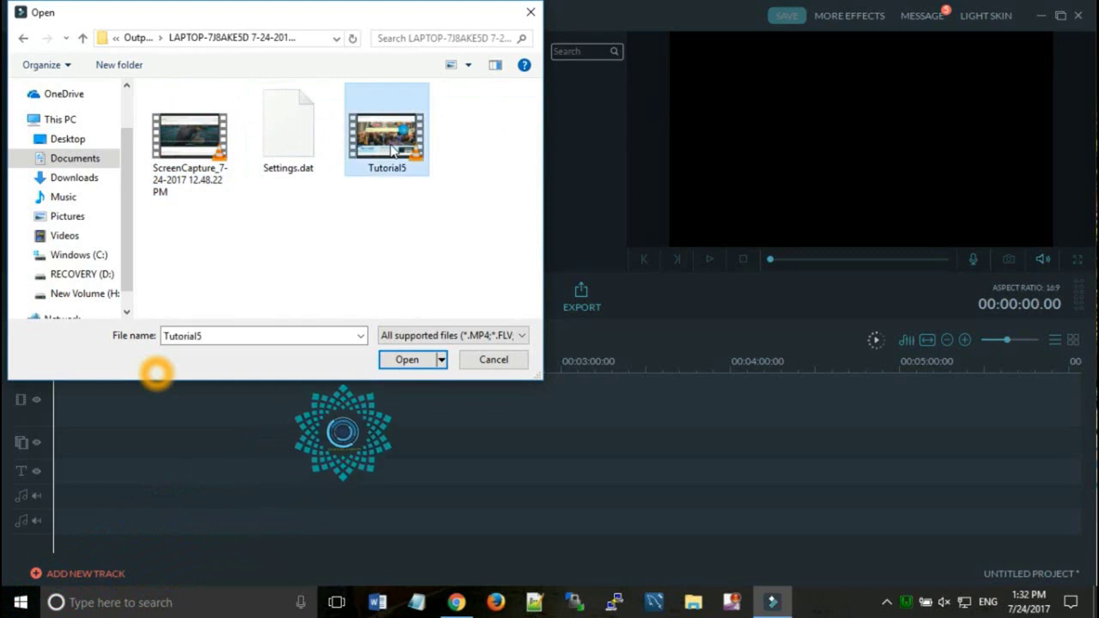
click(200, 157)
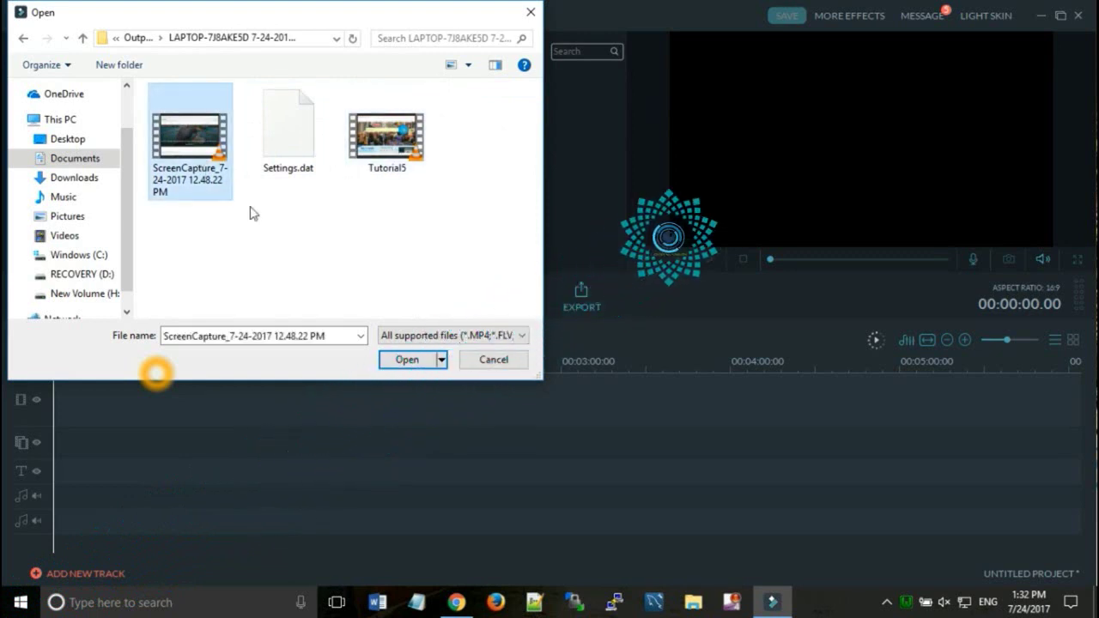
click(406, 359)
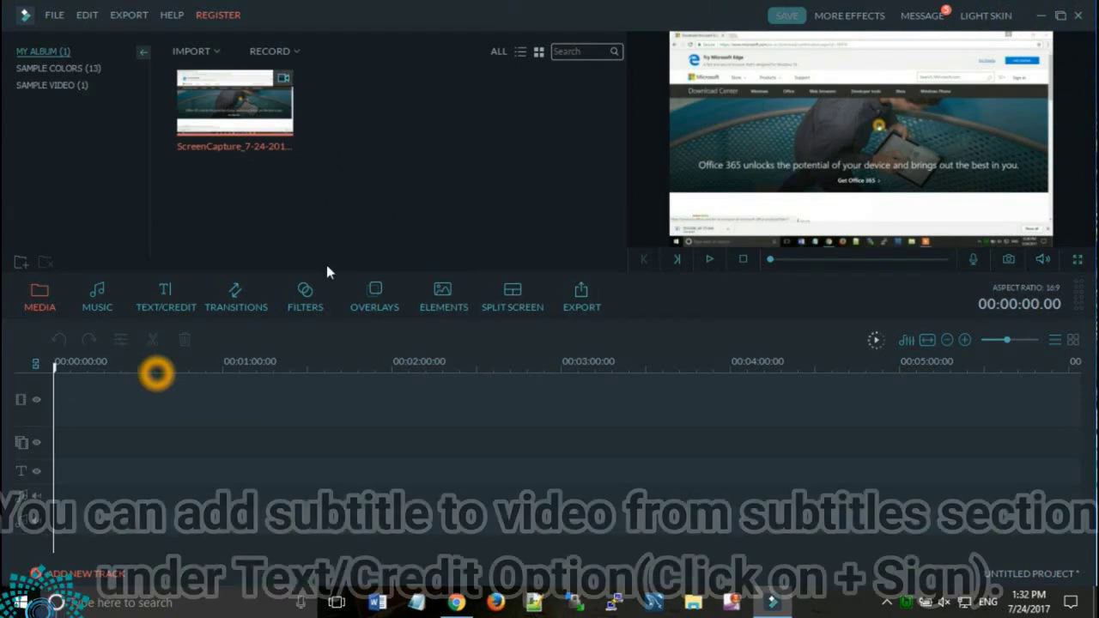
Add the Subtitles 1 preset from the subtitle text effects to the timeline
click(168, 297)
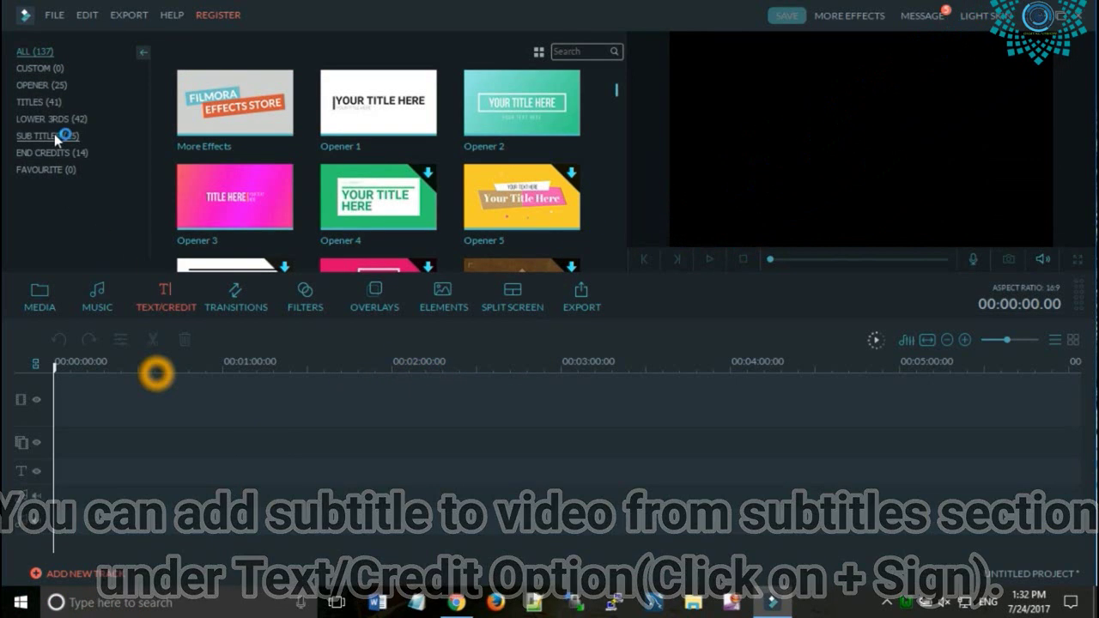
click(41, 136)
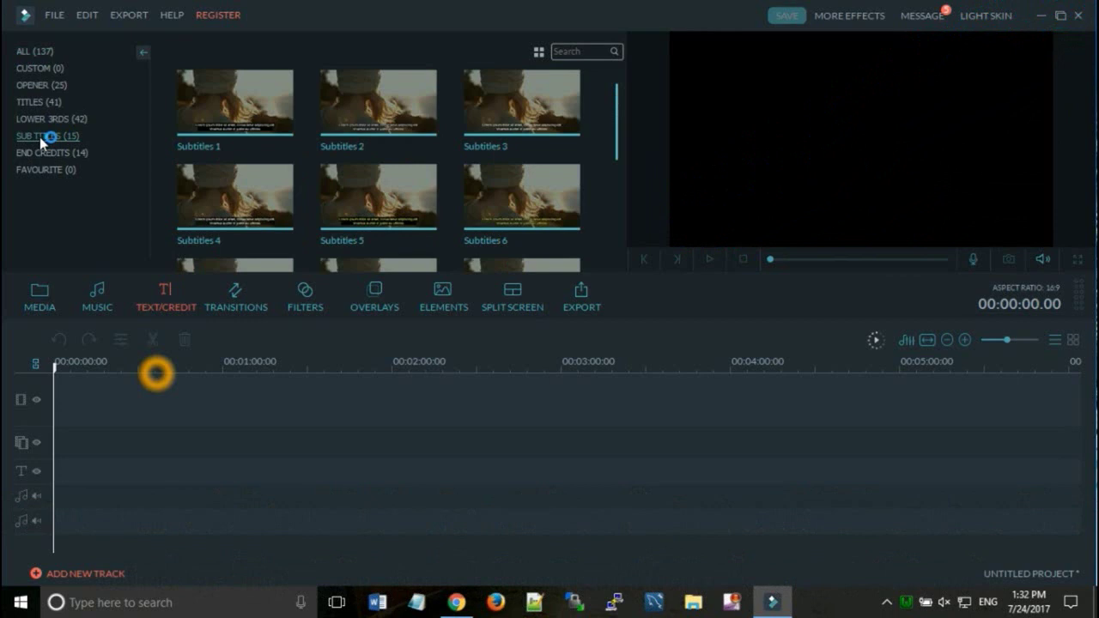
click(196, 85)
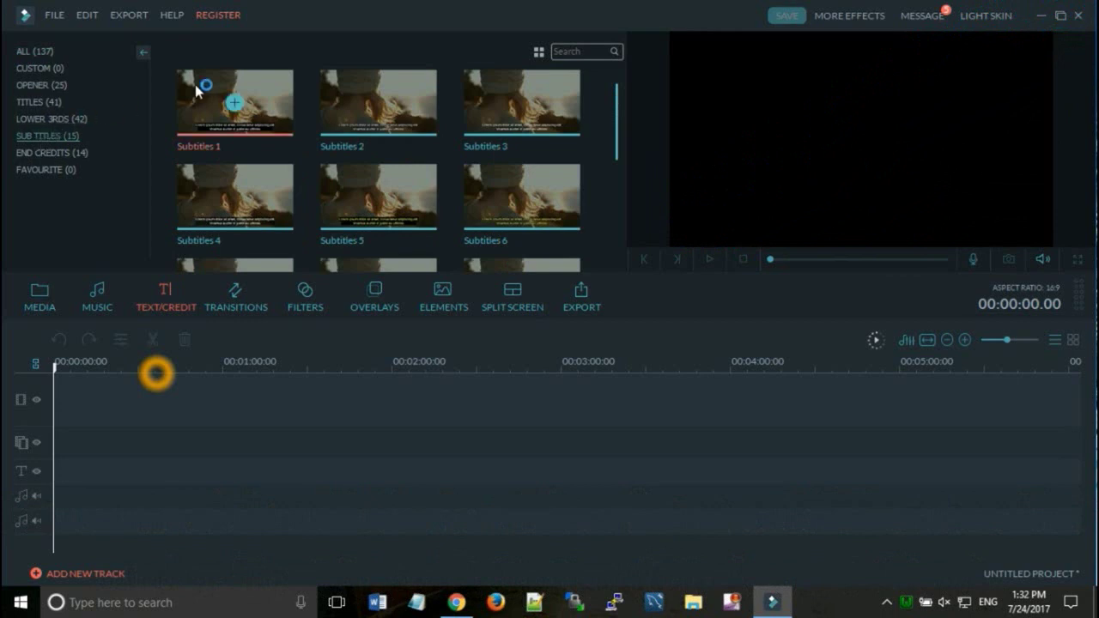
click(234, 105)
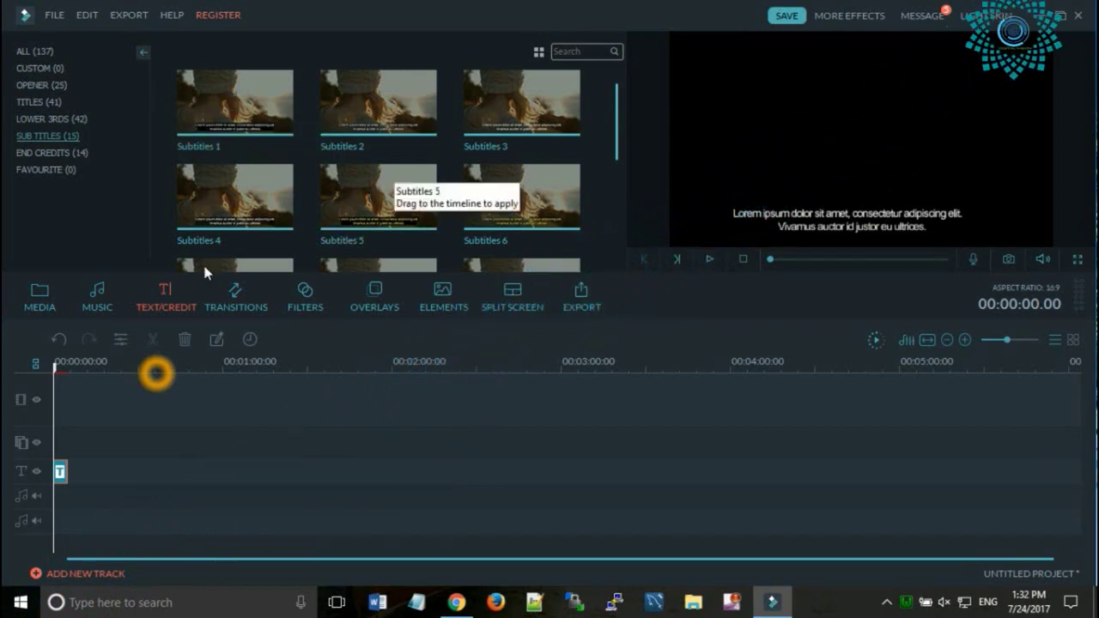
Add the imported screen capture to the video track and move the subtitle clip to the start of the timeline
click(37, 299)
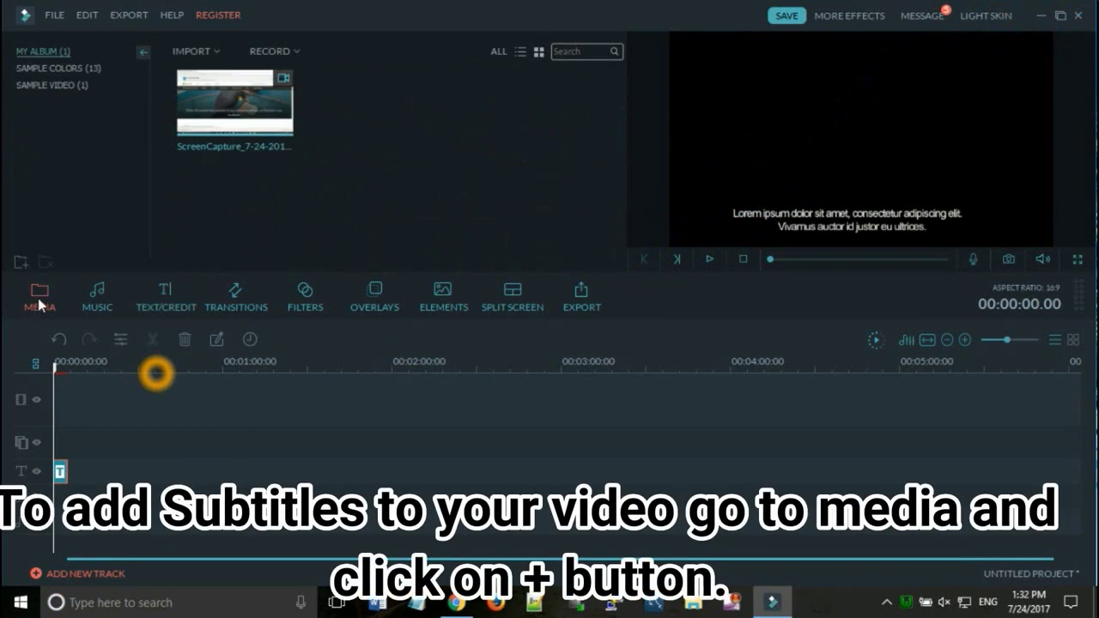
click(239, 109)
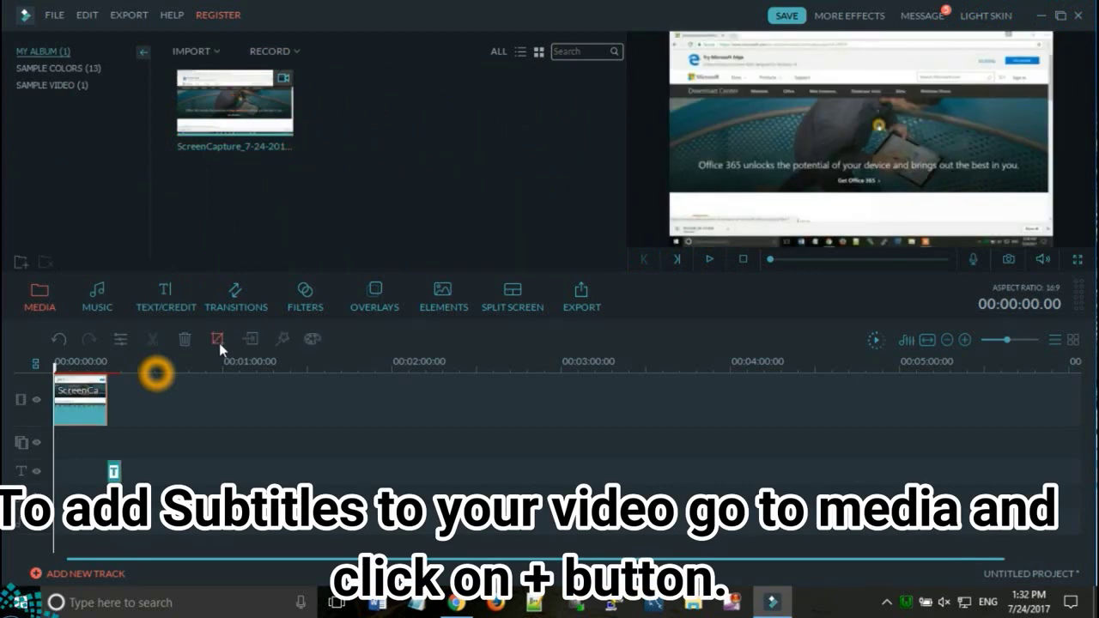
click(105, 400)
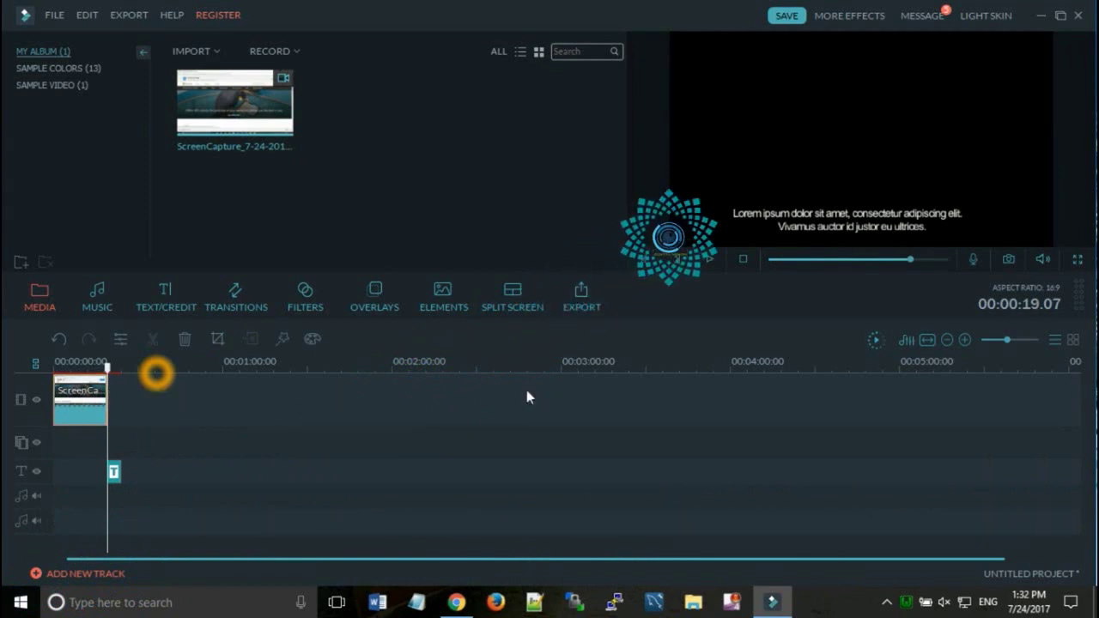
drag(118, 472, 65, 471)
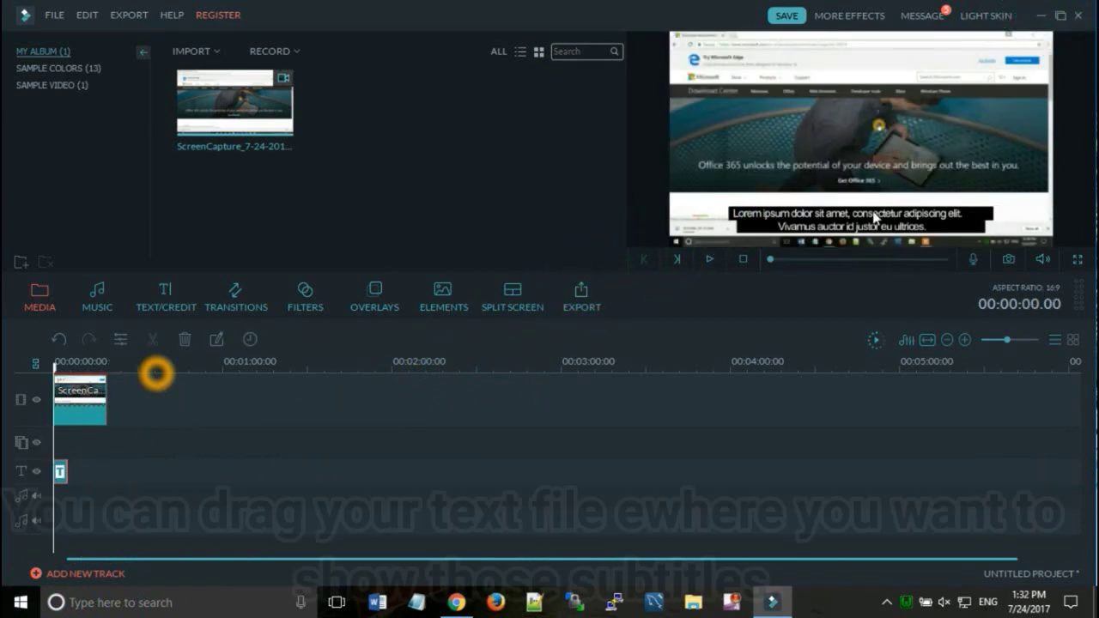
Replace the subtitle's first line with "Helllo Friends Welcome to our tutorial" and clear its second line
double_click(56, 471)
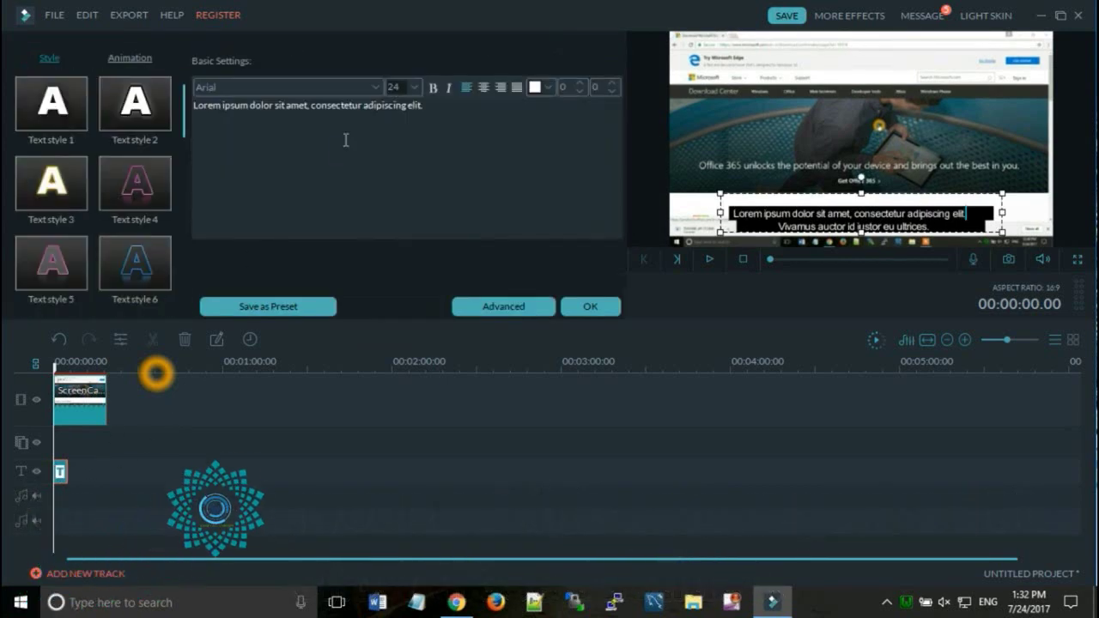
key(ctrl+a)
key(BackSpace)
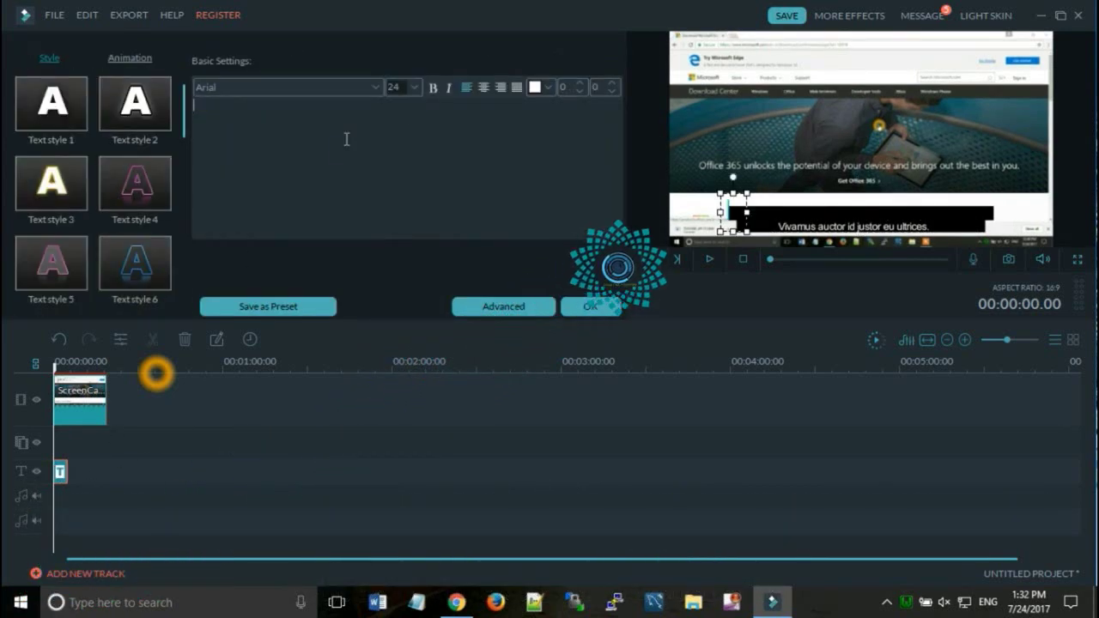
text(Jello)
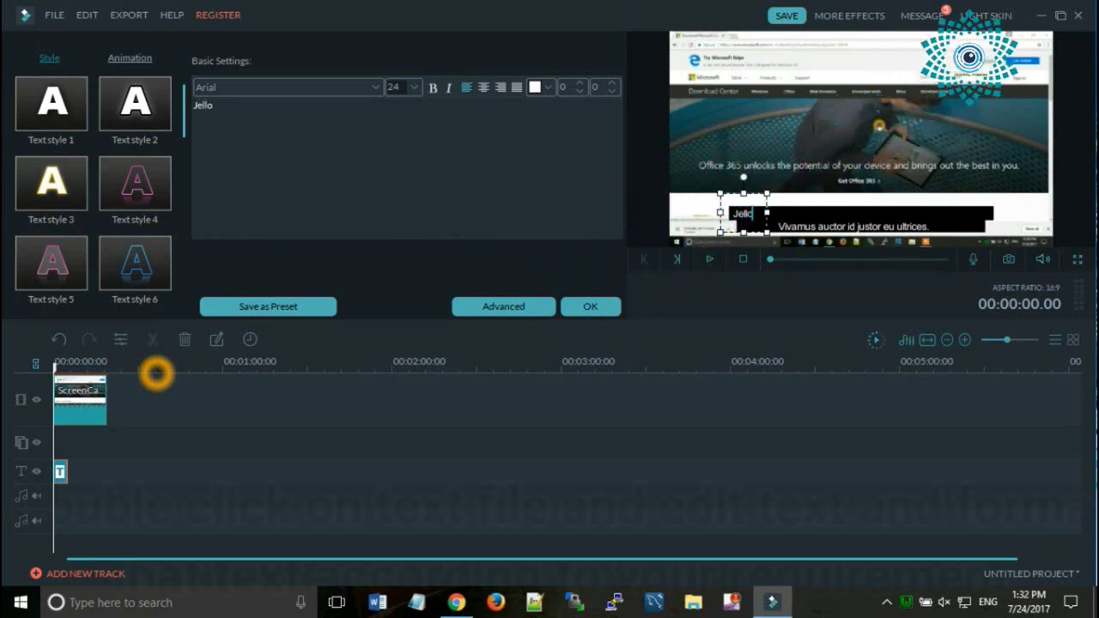
key(BackSpace)
key(BackSpace)
key(BackSpace)
key(BackSpace)
text(Hell)
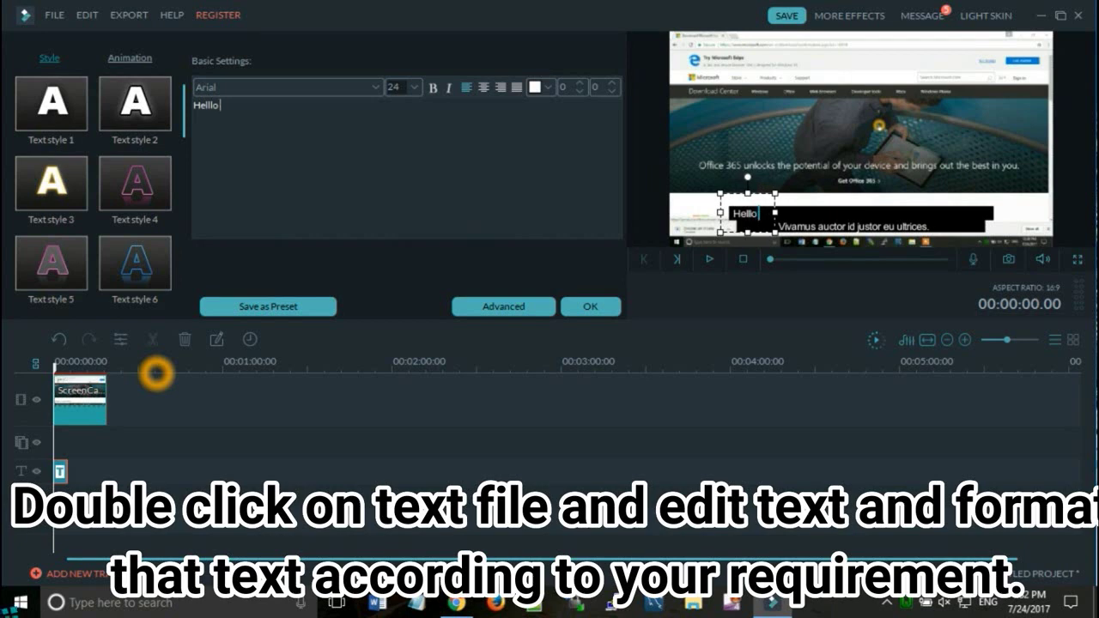
text(lo Friends)
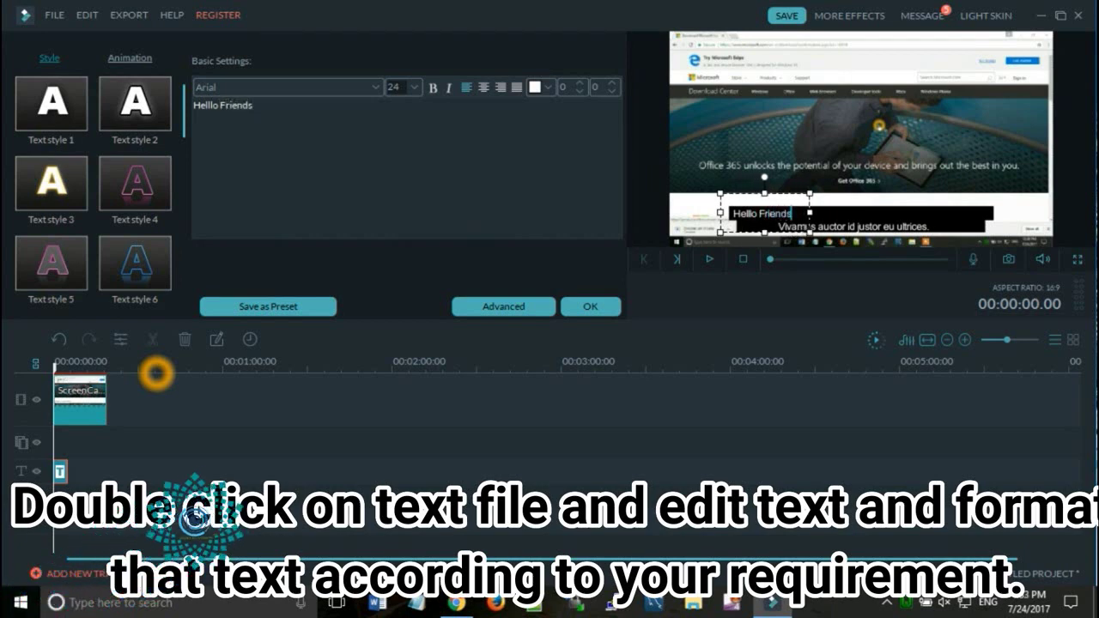
text( Welco)
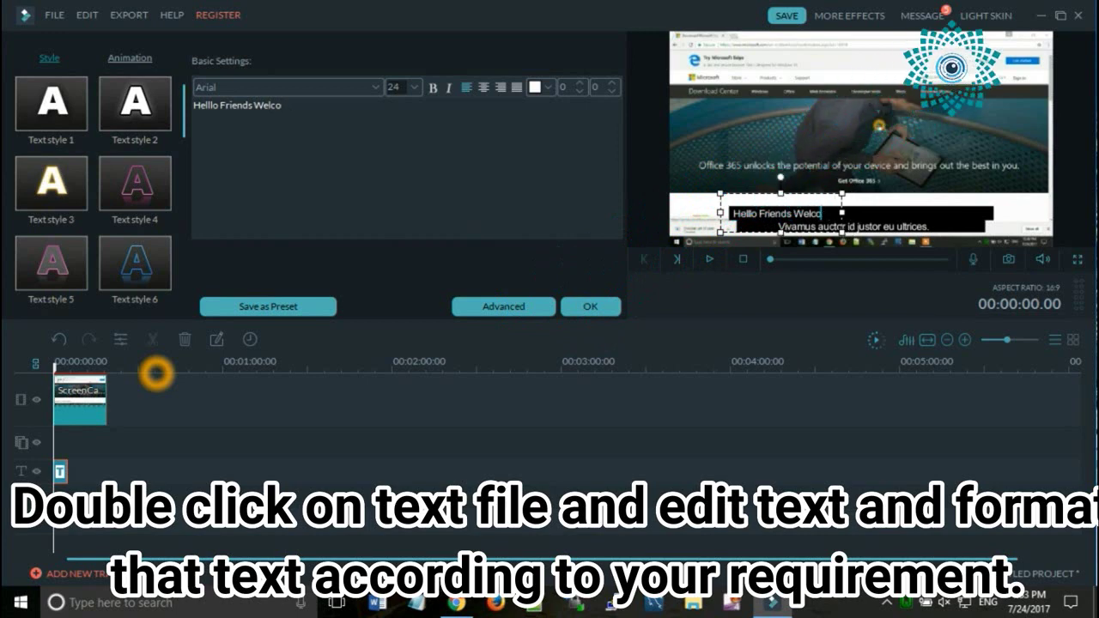
text(me to our)
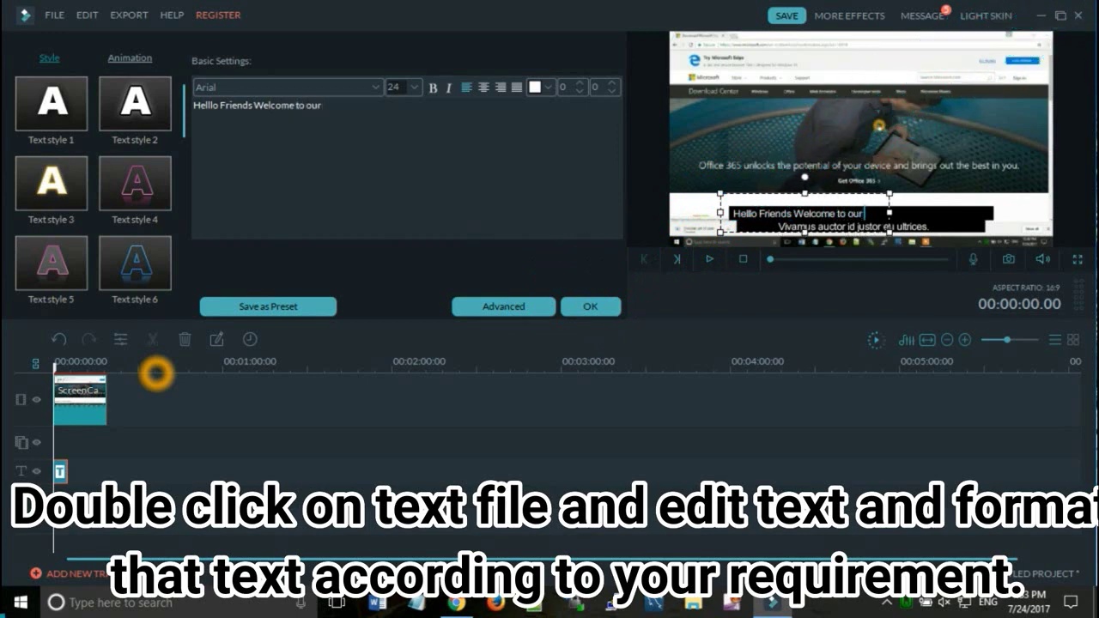
text( tutor)
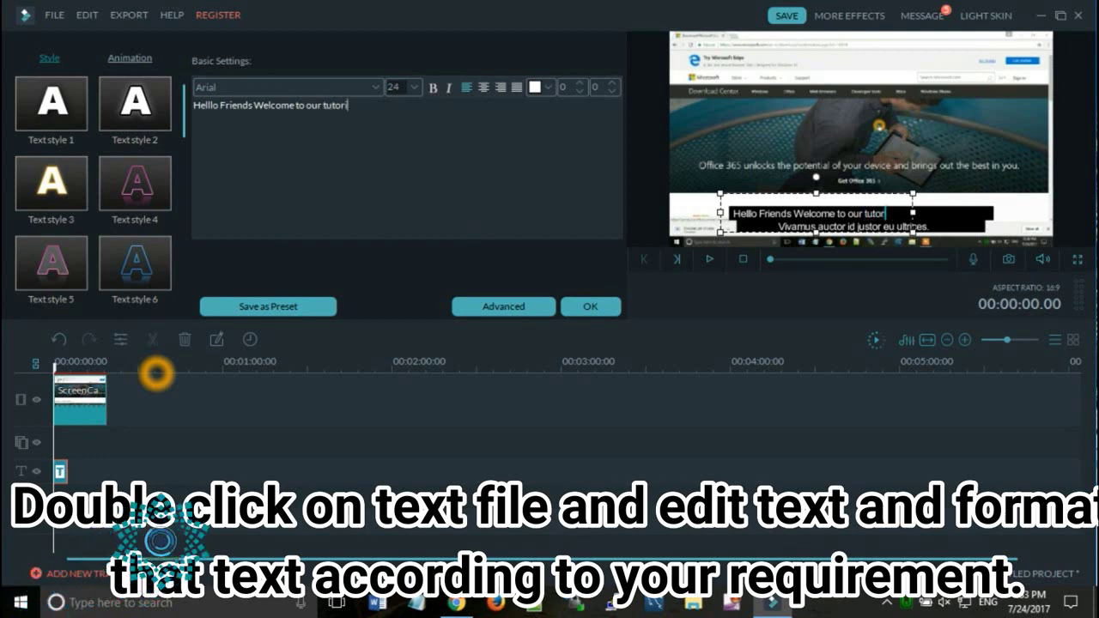
text(ial)
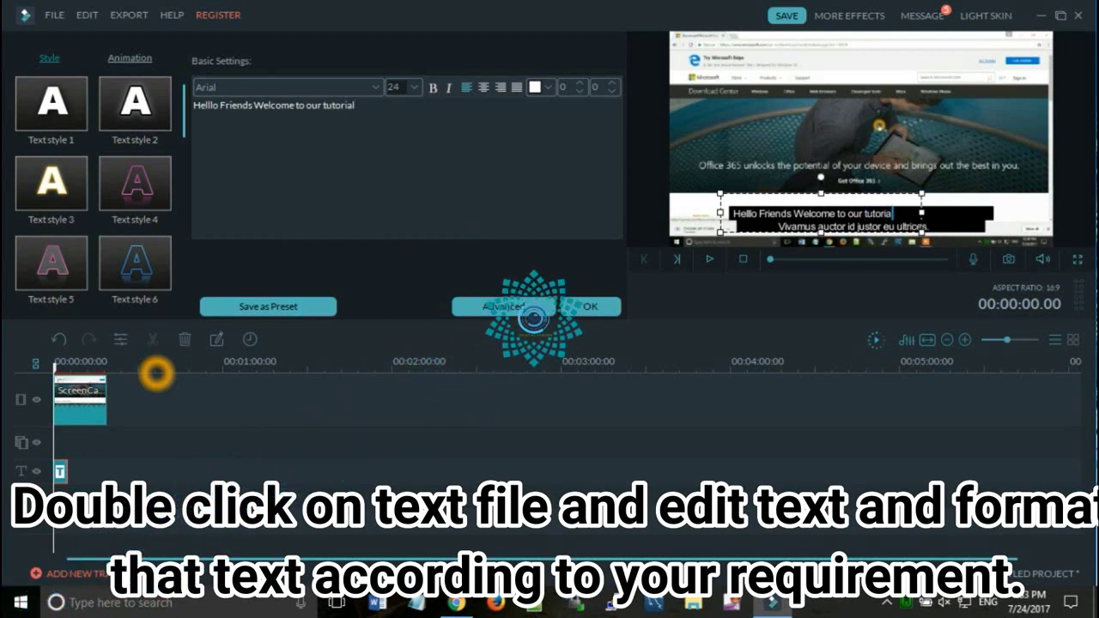
click(831, 225)
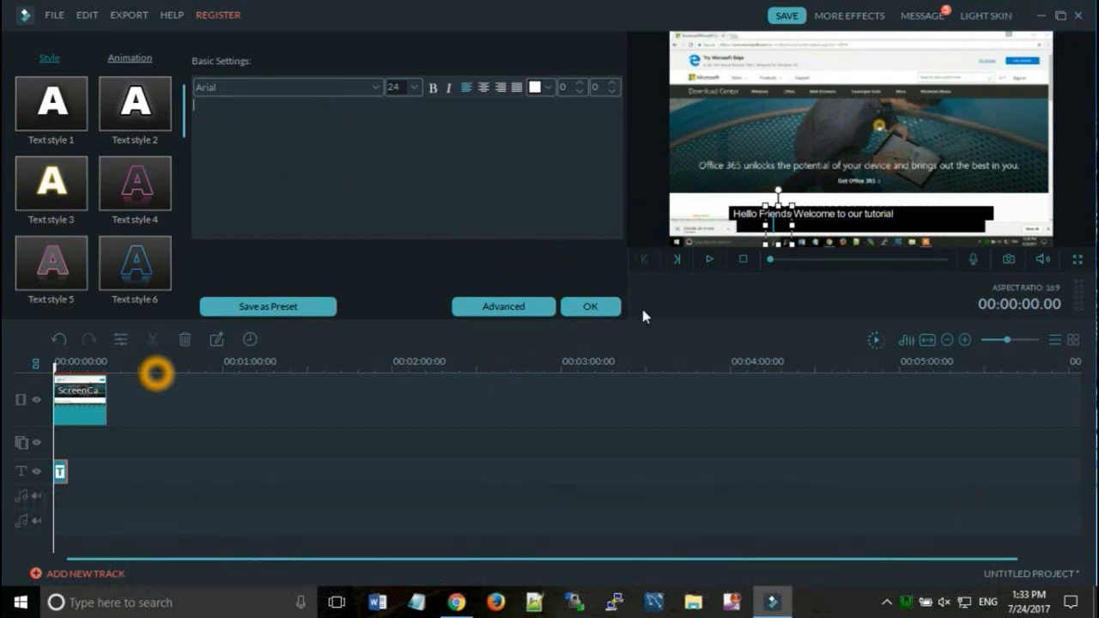
click(615, 307)
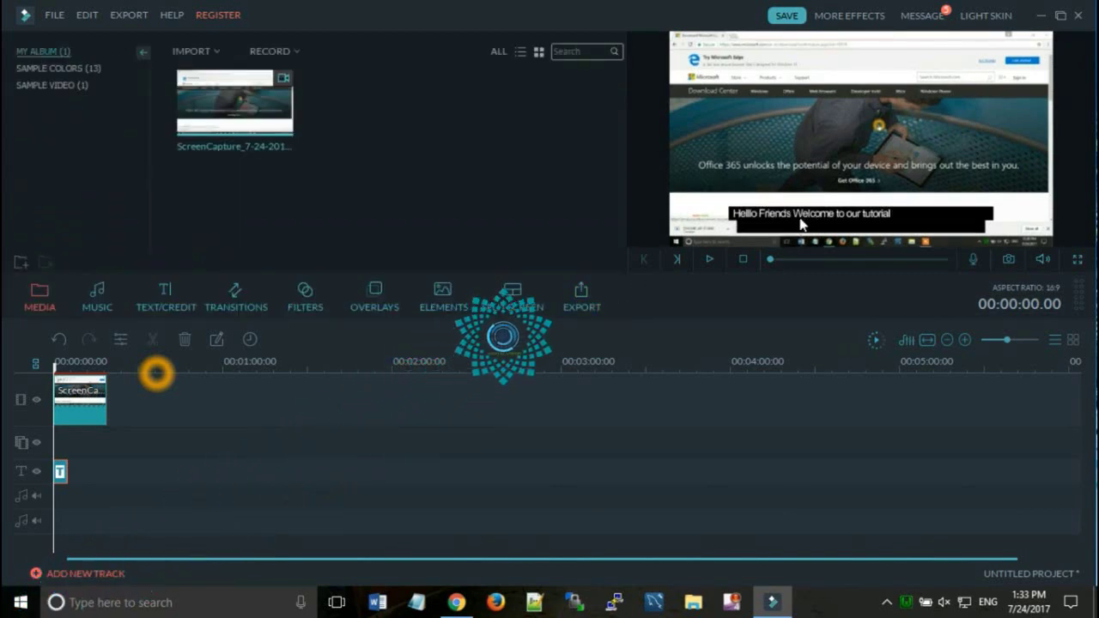
Play back the start of the timeline to check the subtitle over the video, and pause the preview
click(711, 259)
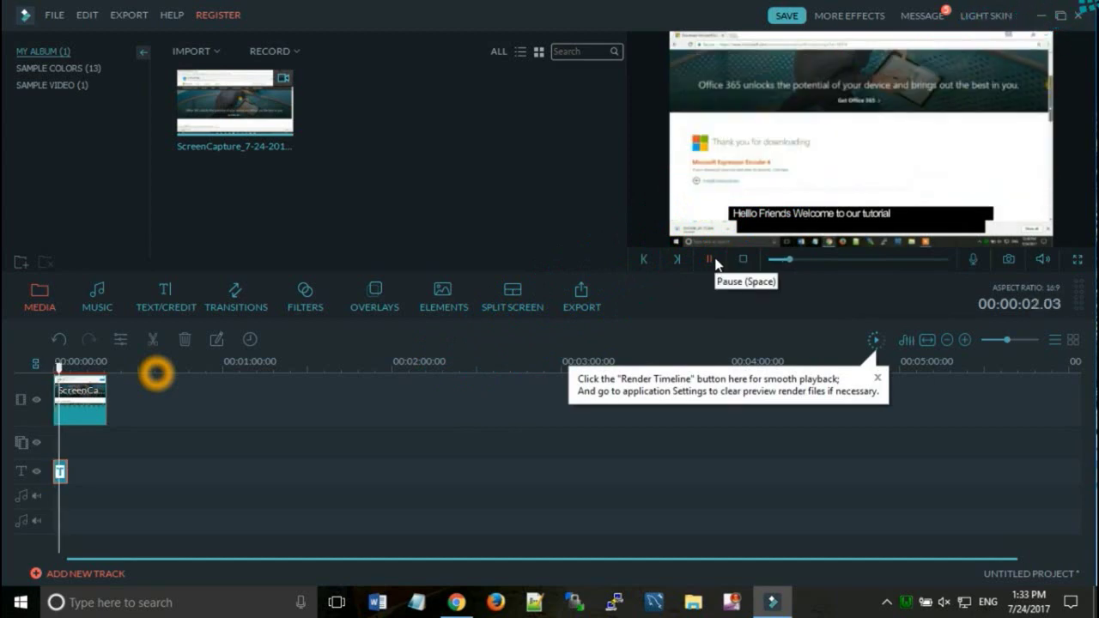
click(712, 258)
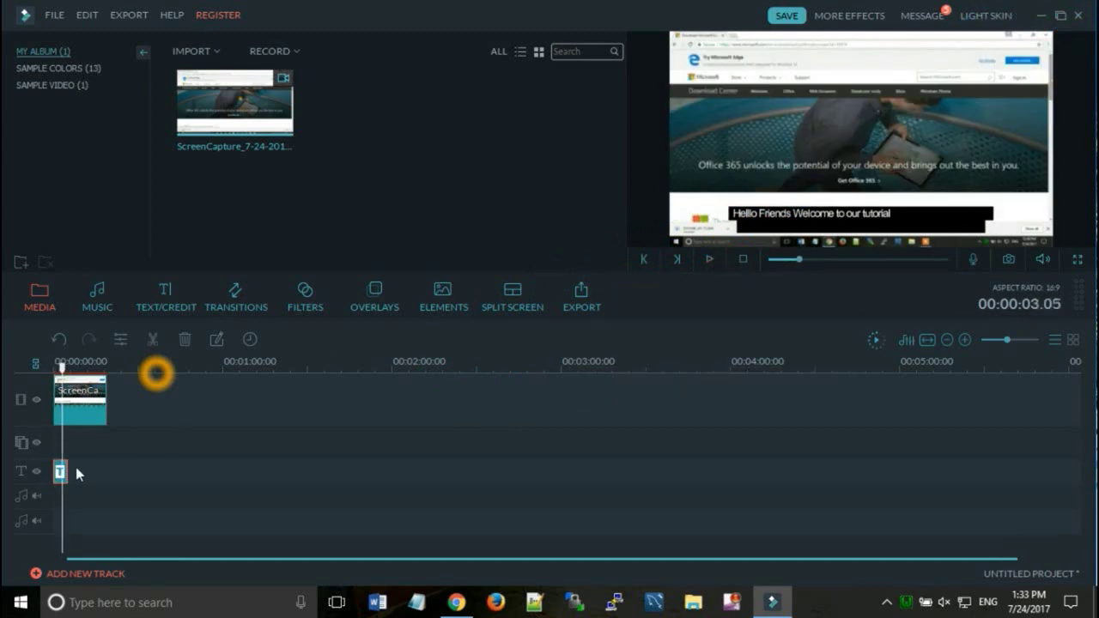
Extend the subtitle clip to end at the 9-second mark and play back the timeline from 6 seconds to check it
mouse_move(62, 470)
mouse_down()
mouse_move(126, 468)
mouse_move(69, 470)
mouse_move(78, 470)
mouse_up()
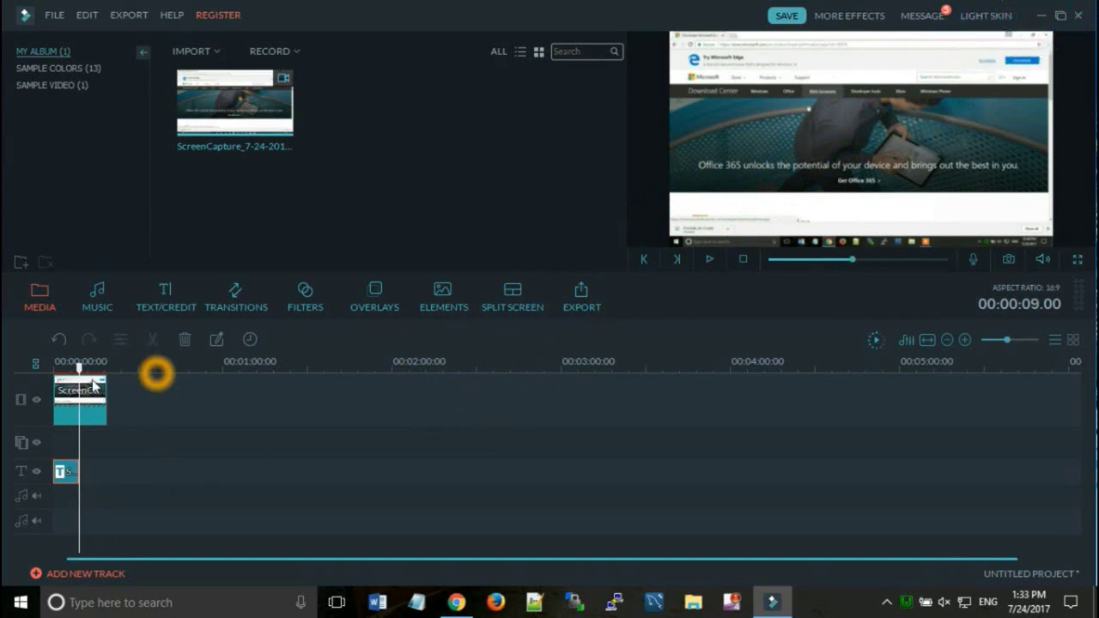
drag(74, 368, 71, 367)
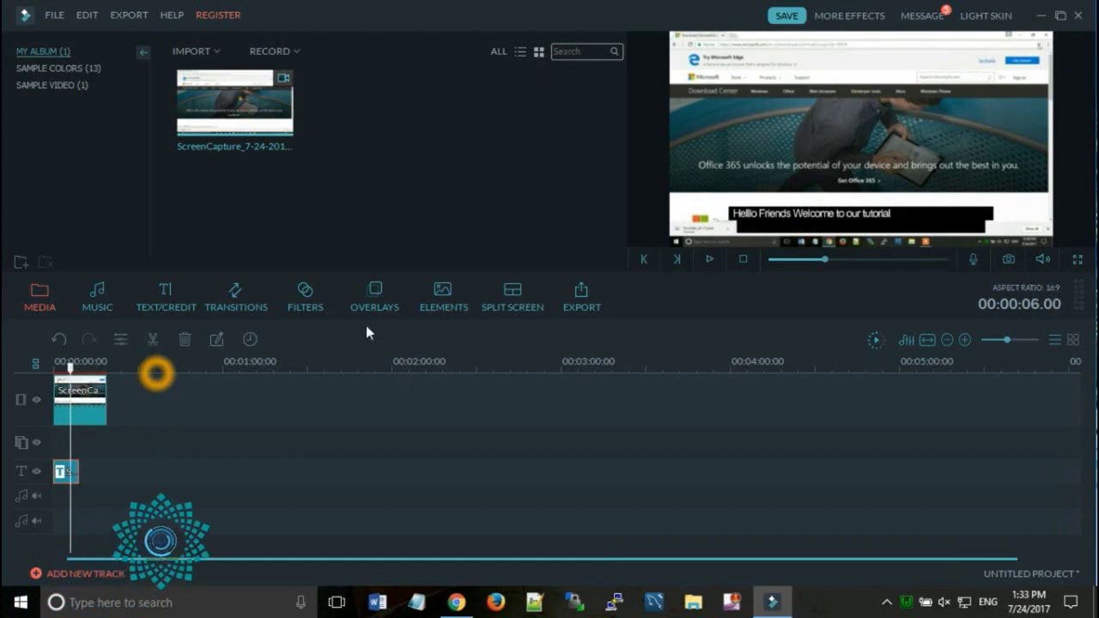
click(708, 257)
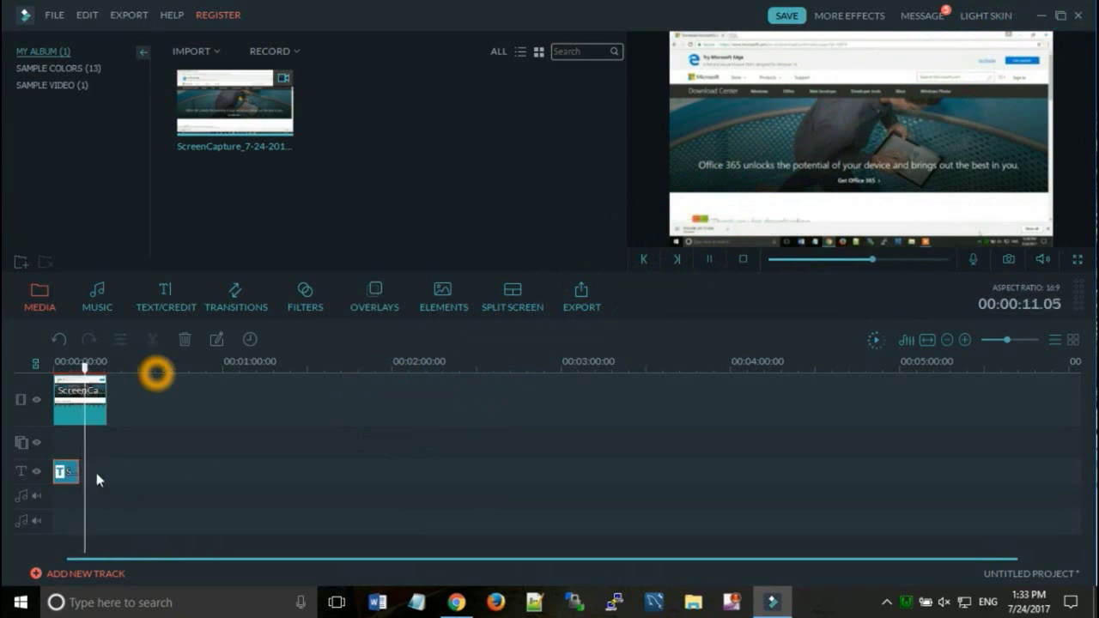
Add the Subtitles 5 preset near the end of the video and clear its first text line
click(170, 306)
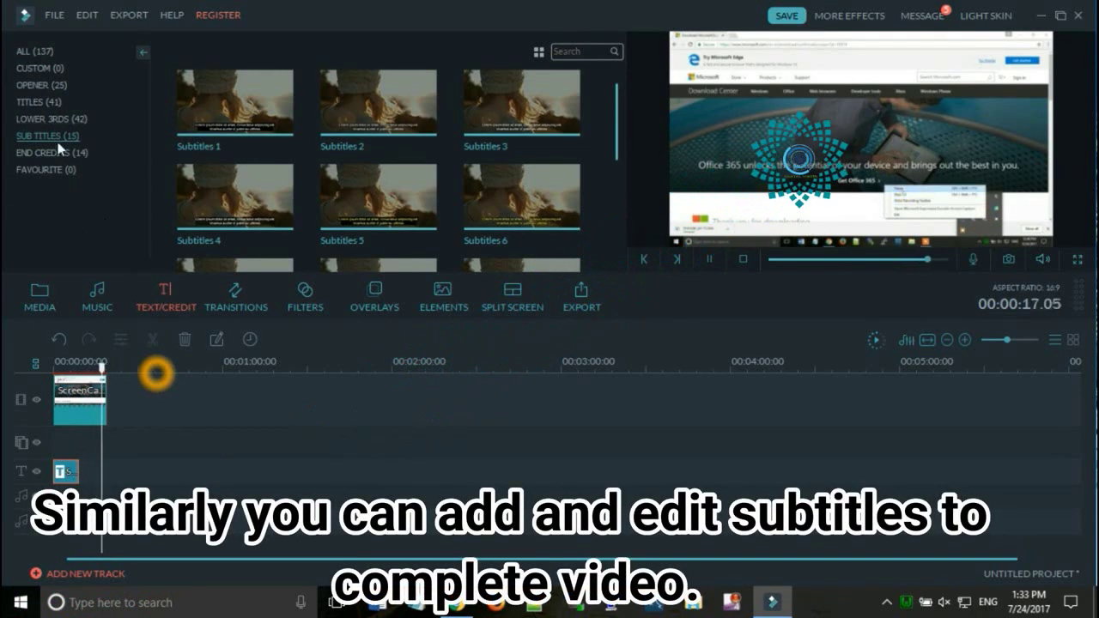
click(378, 200)
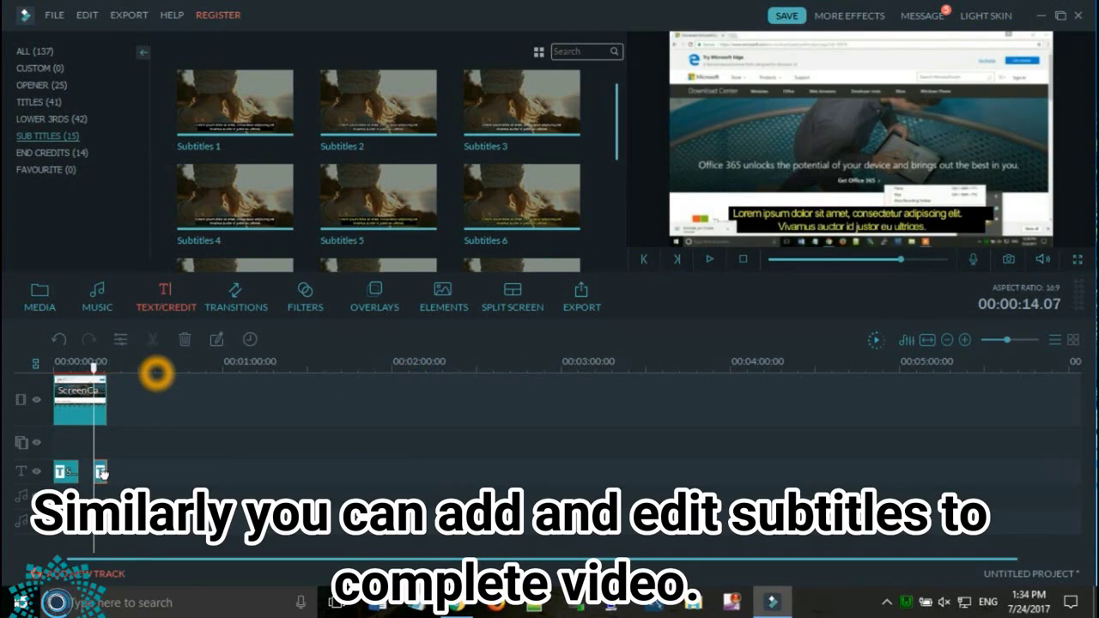
double_click(101, 472)
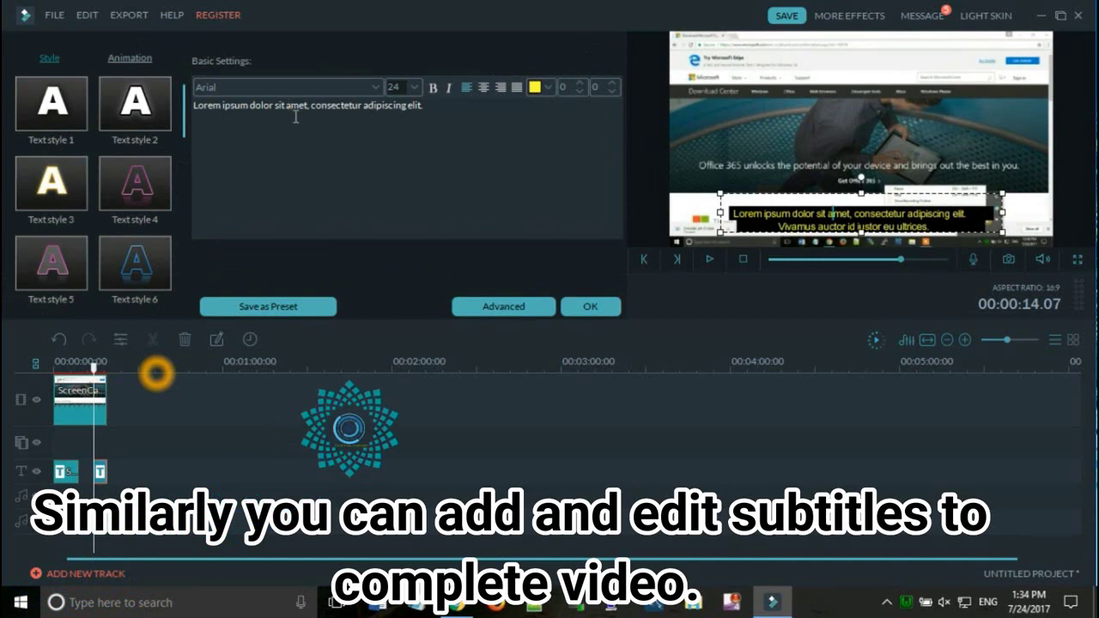
key(ctrl+a)
key(BackSpace)
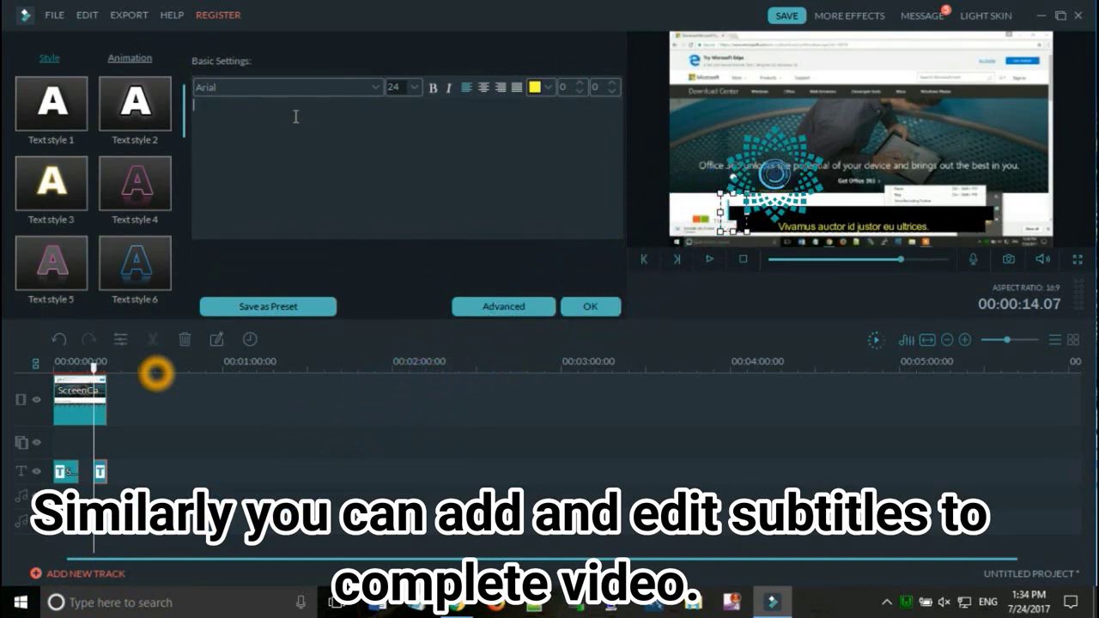
Replace the new subtitle's second line with "In this way you can add subtitles" and accept the text edit
text(Vivamus auctor id justor eu ultrices.)
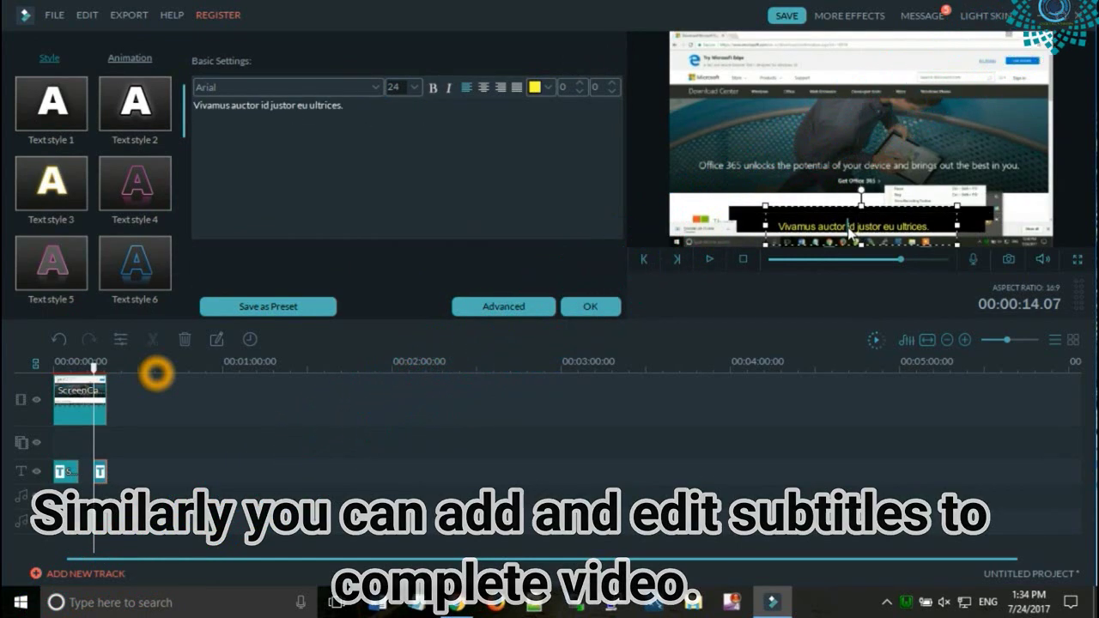
click(318, 123)
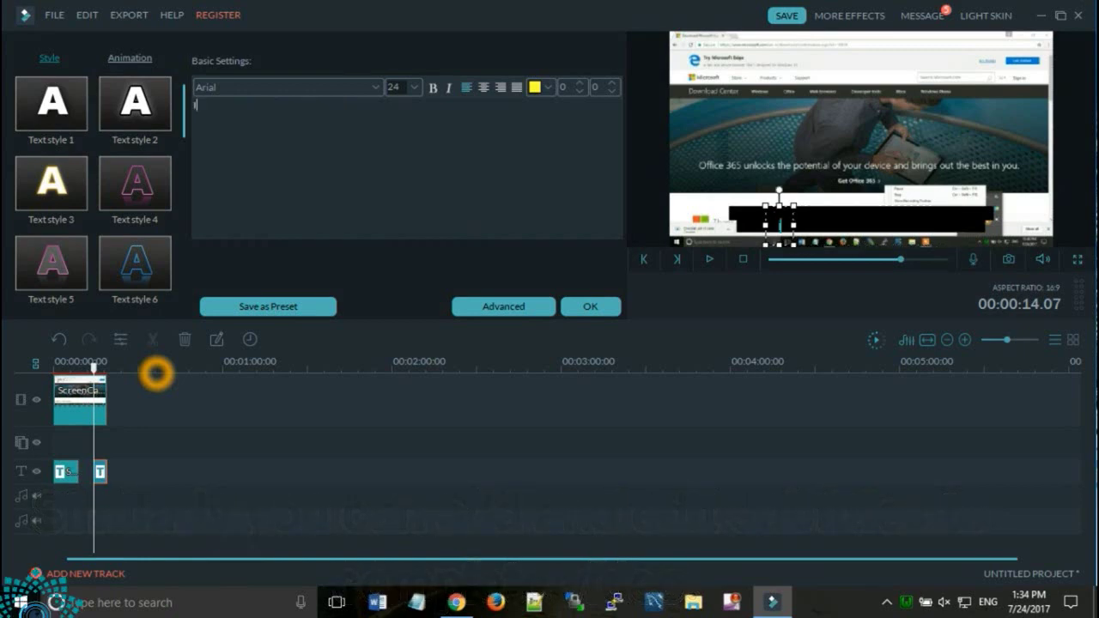
text(In this)
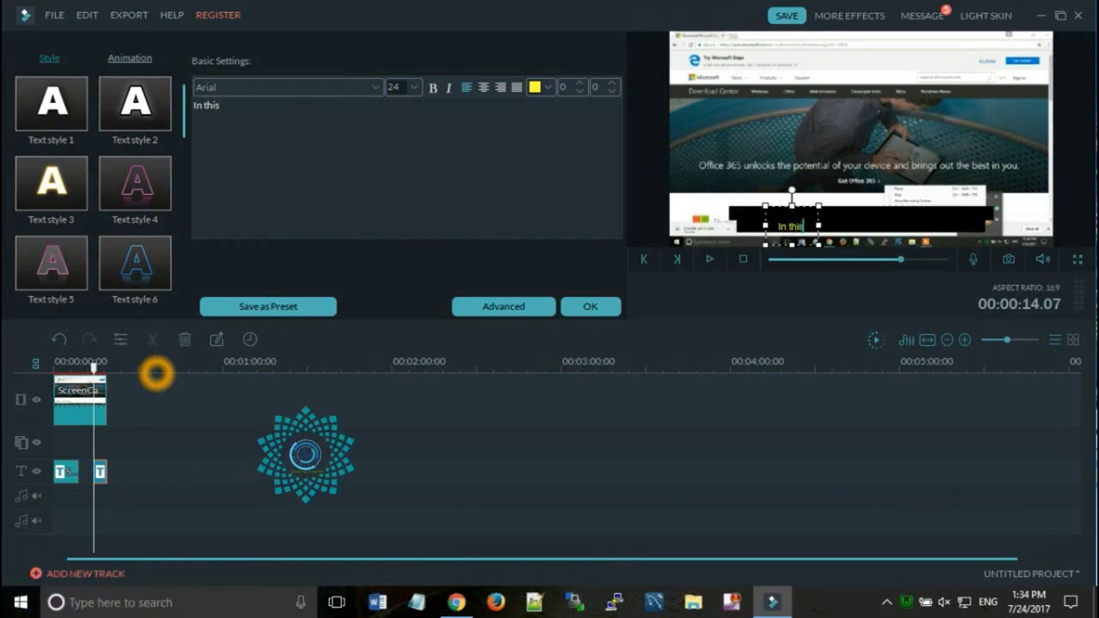
text( way)
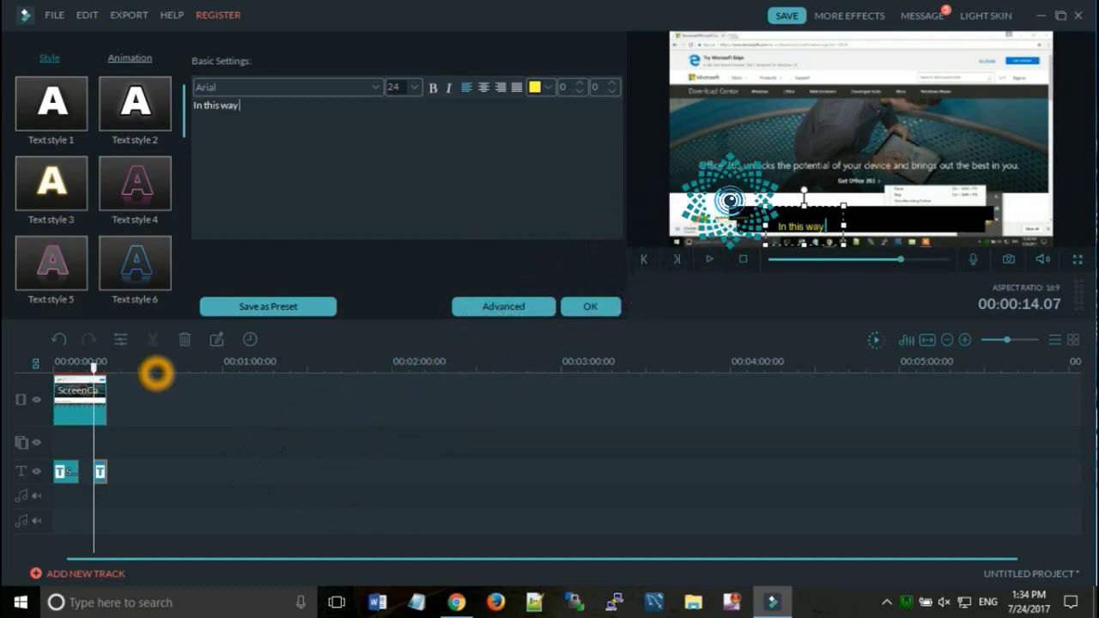
text( you)
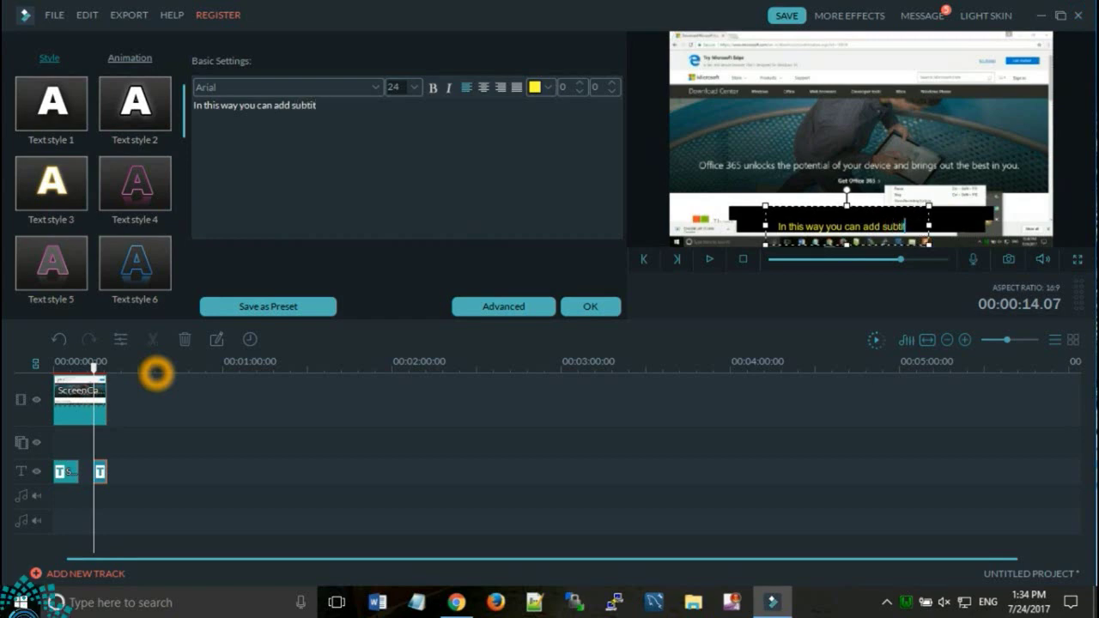
text(can add subtitles)
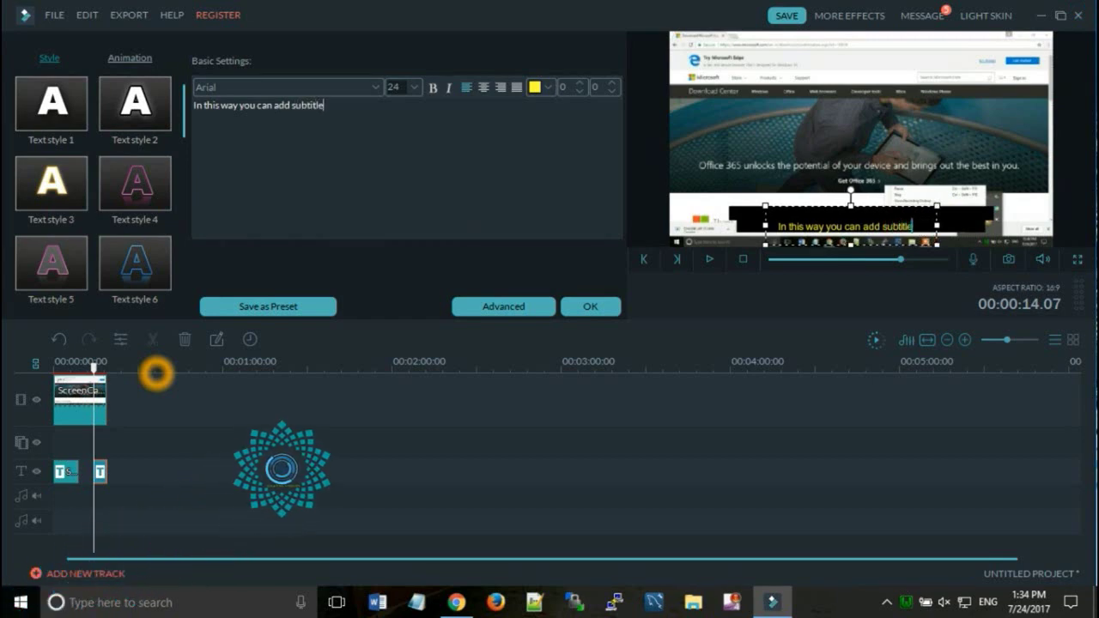
click(589, 306)
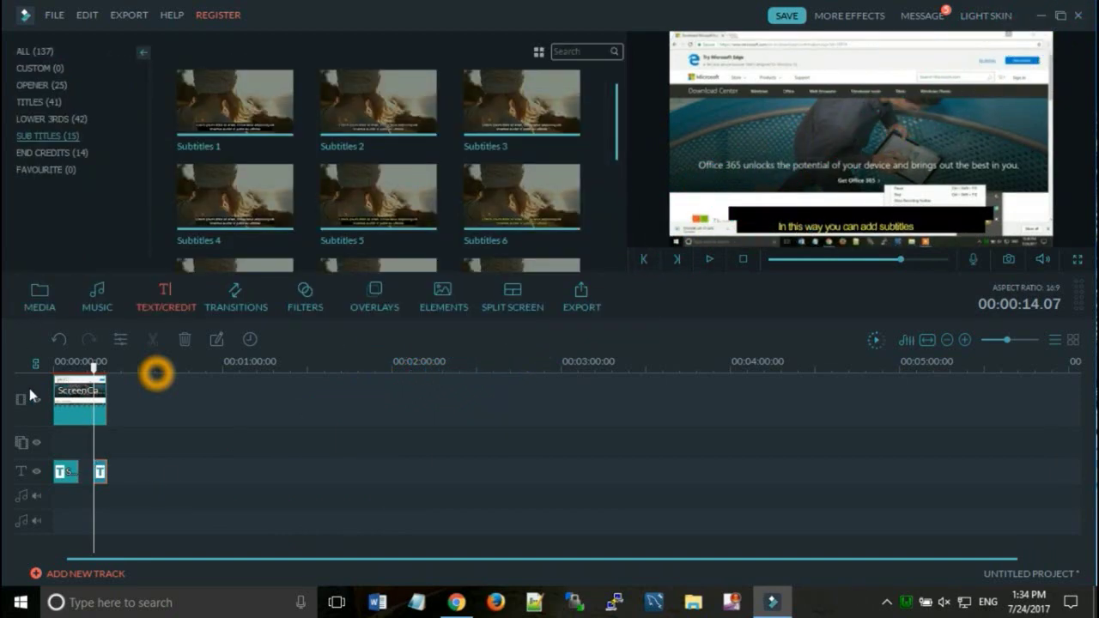
Add the Opener 6 preset at the start of the timeline and delete the duplicate opener background clip
click(31, 87)
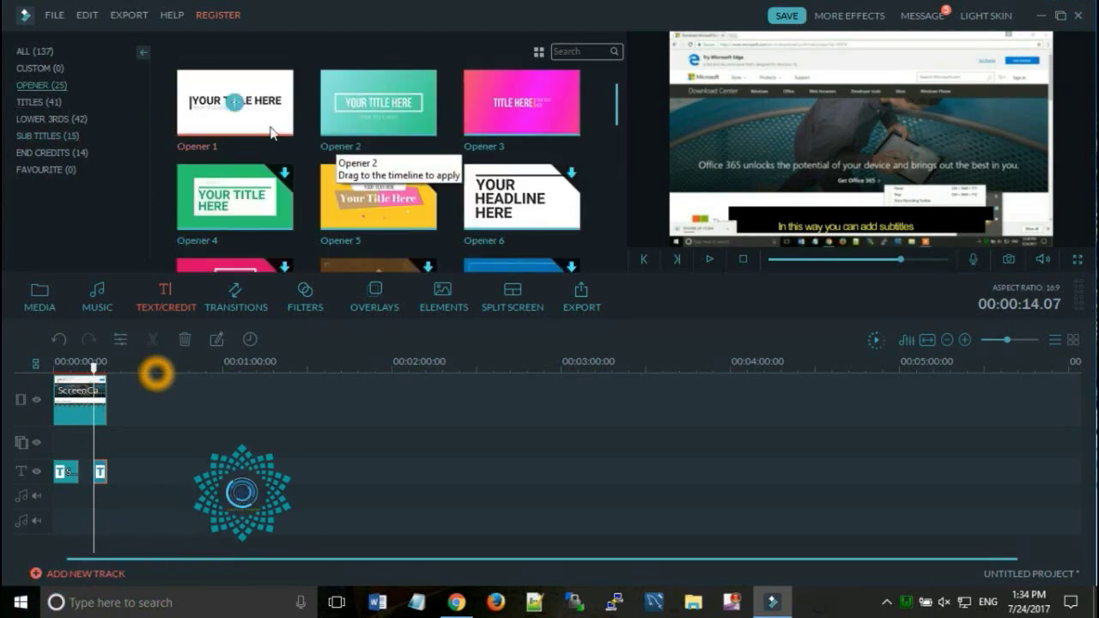
click(517, 208)
drag(517, 209, 76, 395)
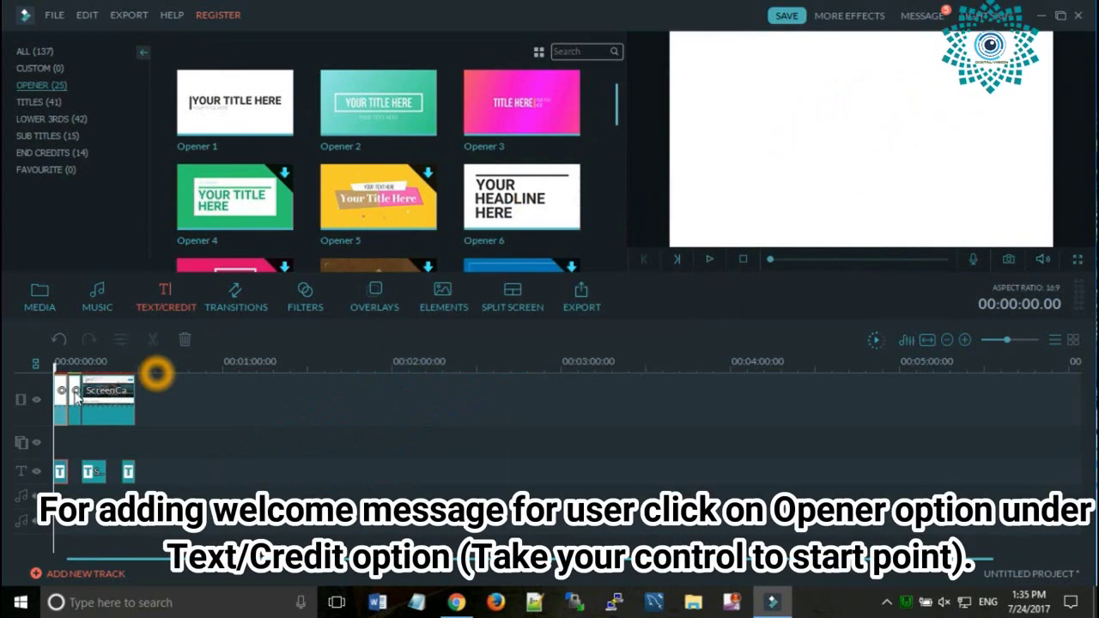
right_click(77, 393)
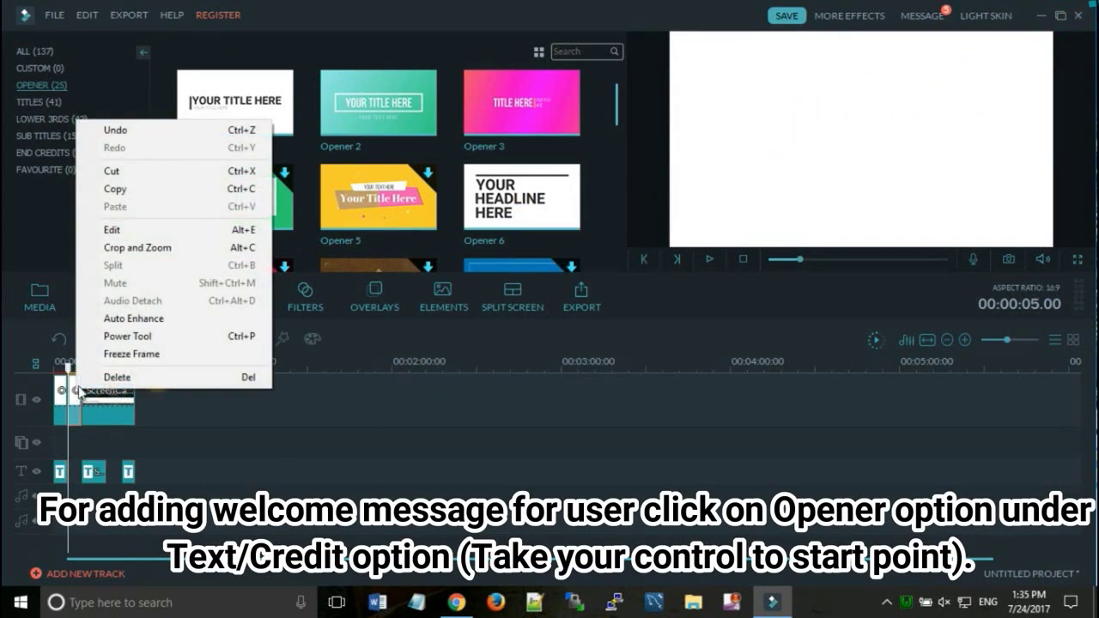
click(121, 378)
Replace the first line of the opener's title text with "Hello"
double_click(61, 394)
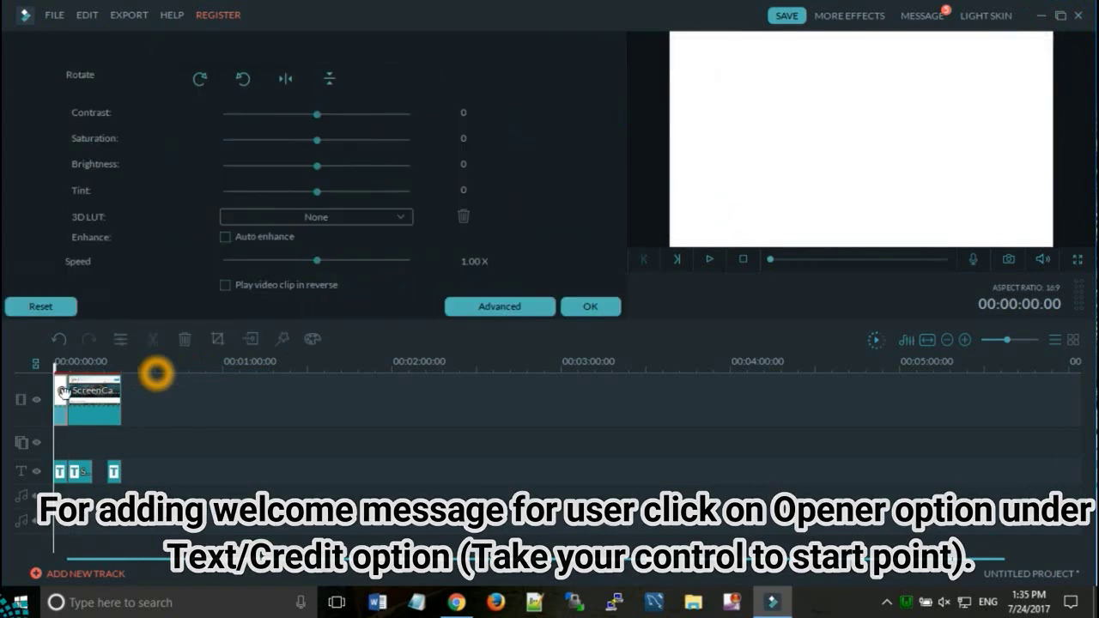
double_click(57, 477)
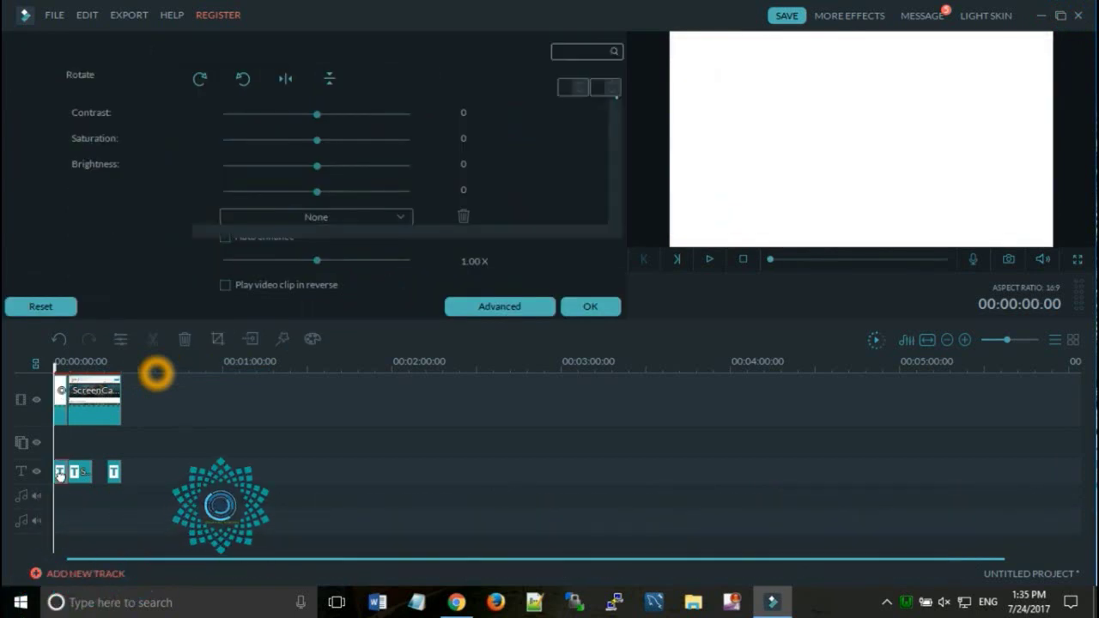
key(BackSpace)
key(BackSpace)
key(BackSpace)
key(BackSpace)
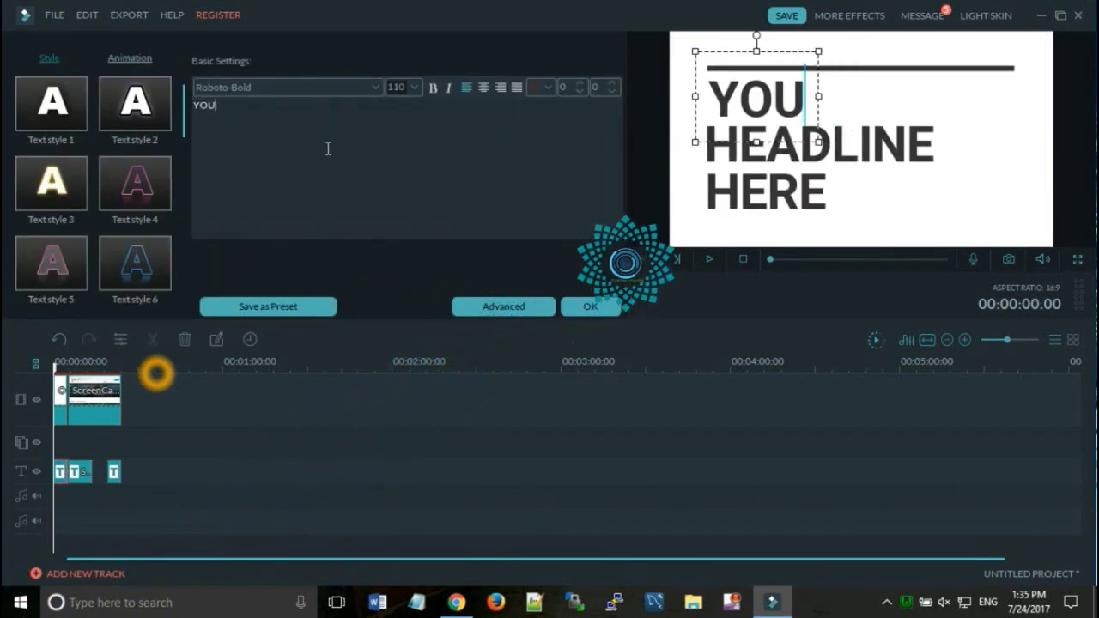
text(Hello)
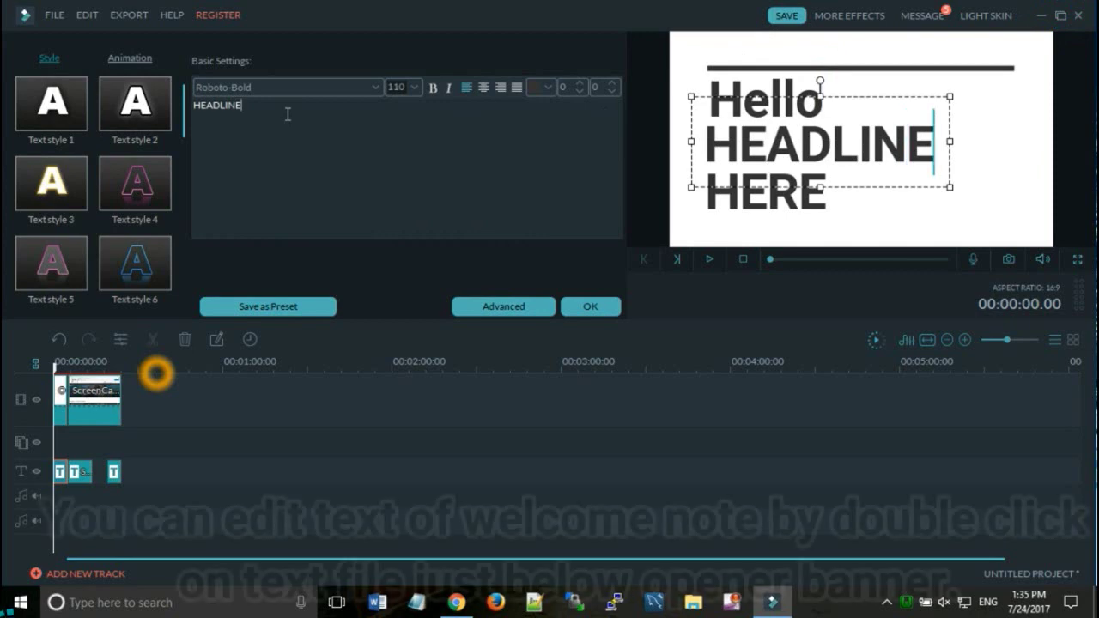
Replace the opener's second line with "Friends" and clear its third line
key(ctrl+a)
key(BackSpace)
text(fr)
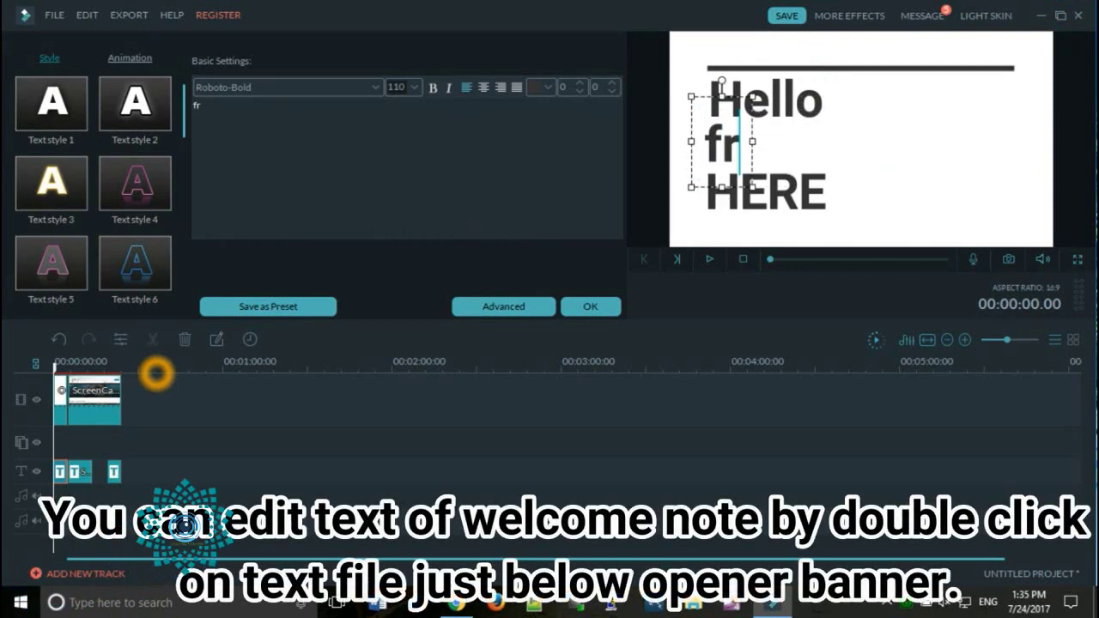
key(BackSpace)
key(BackSpace)
text(F)
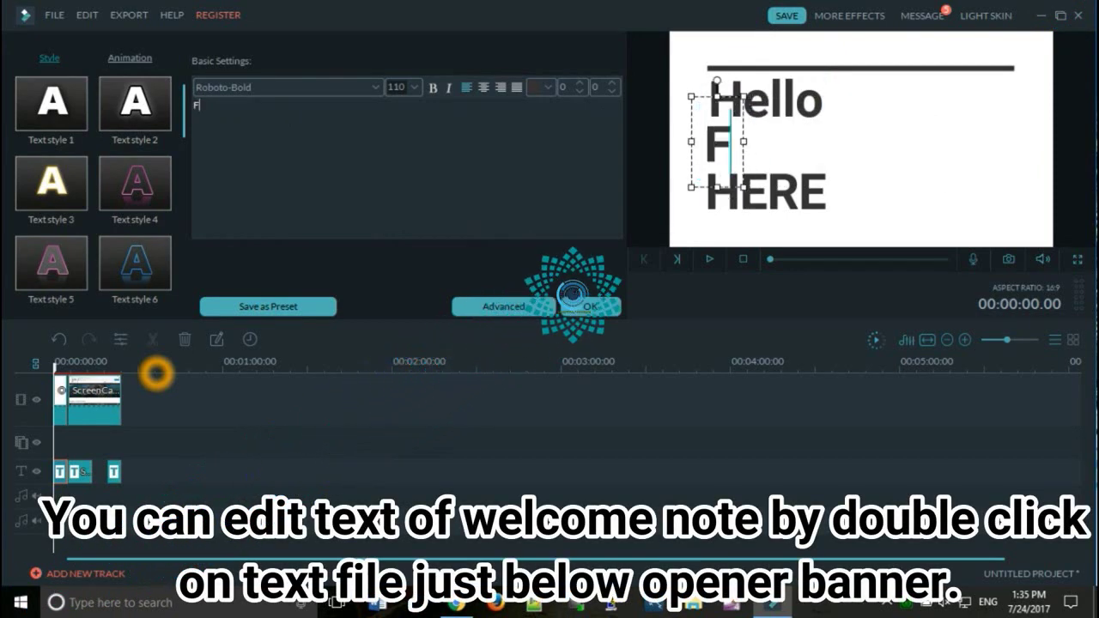
text(riends)
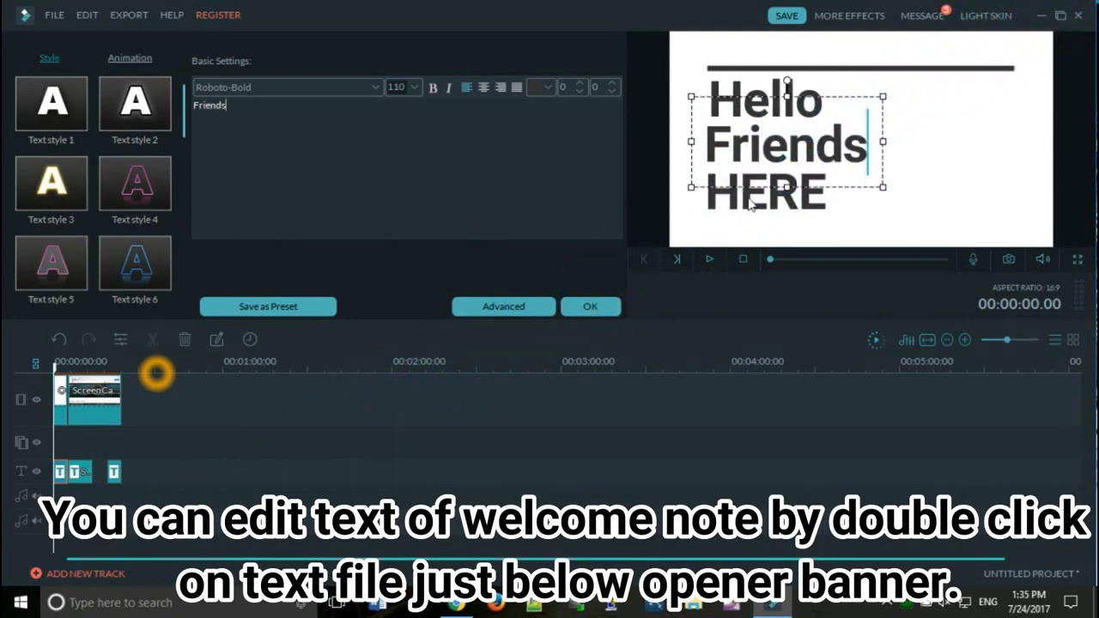
key(ctrl+a)
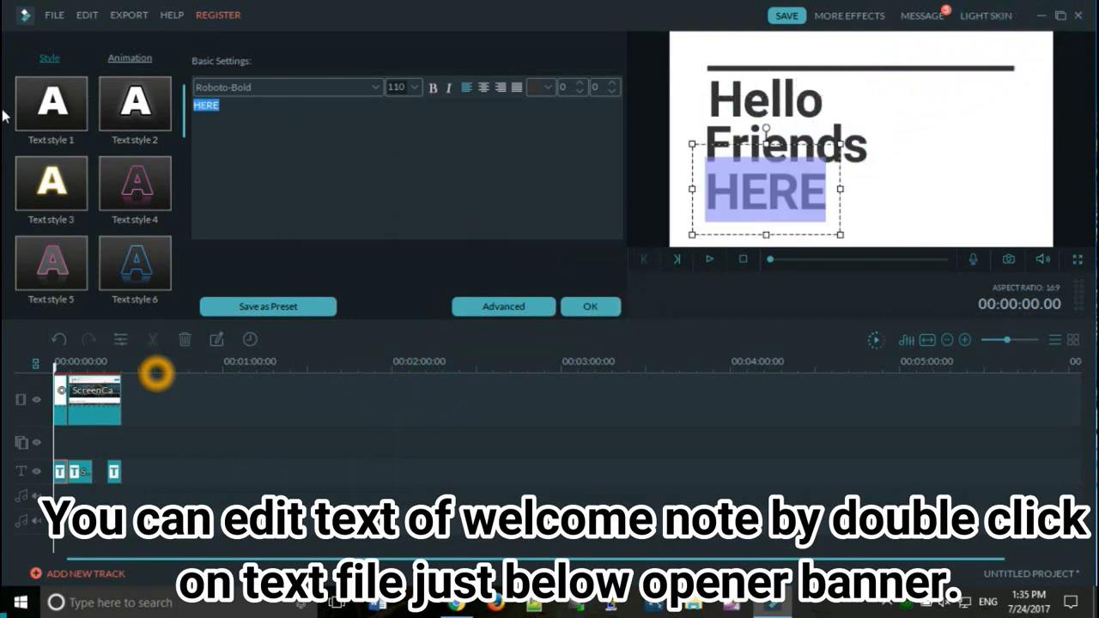
key(BackSpace)
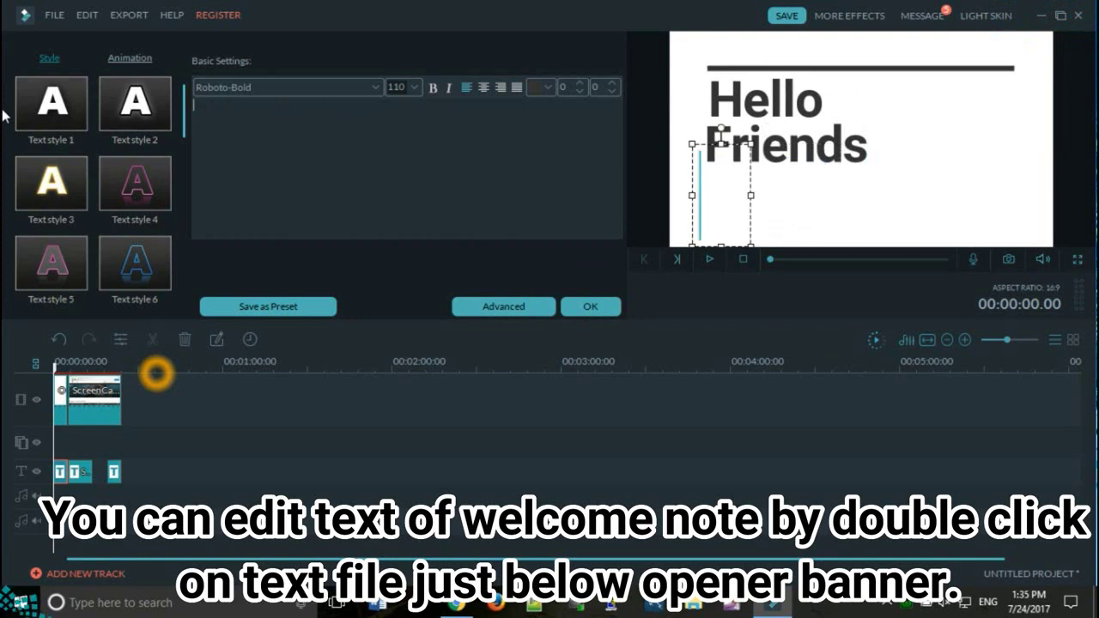
In the advanced text editor, give the "Friends" line a blue border and a shadow
click(493, 310)
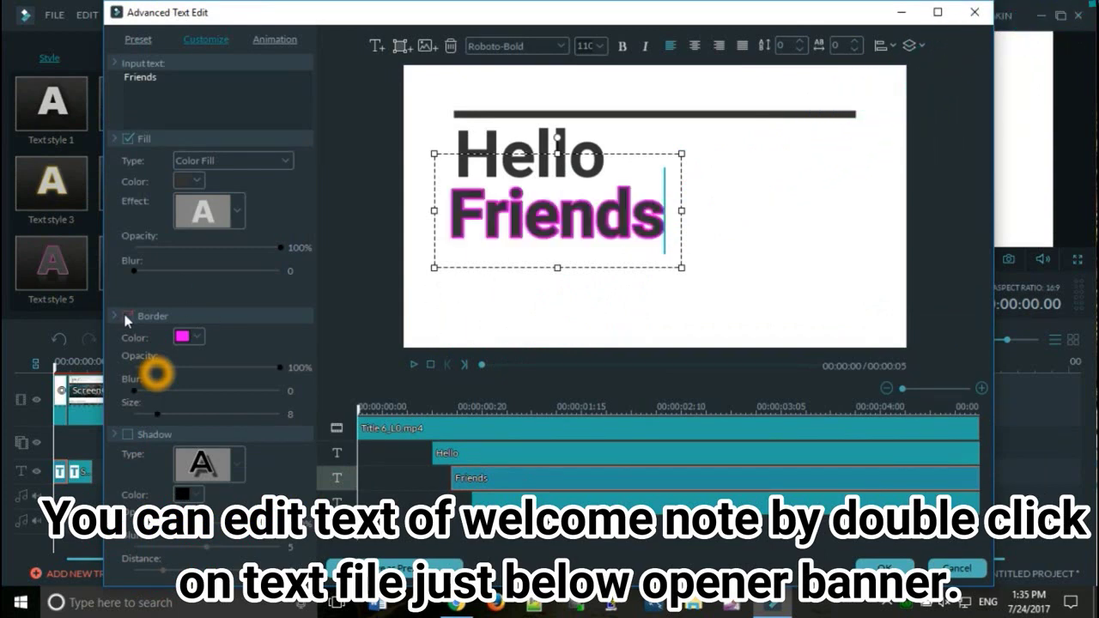
click(200, 337)
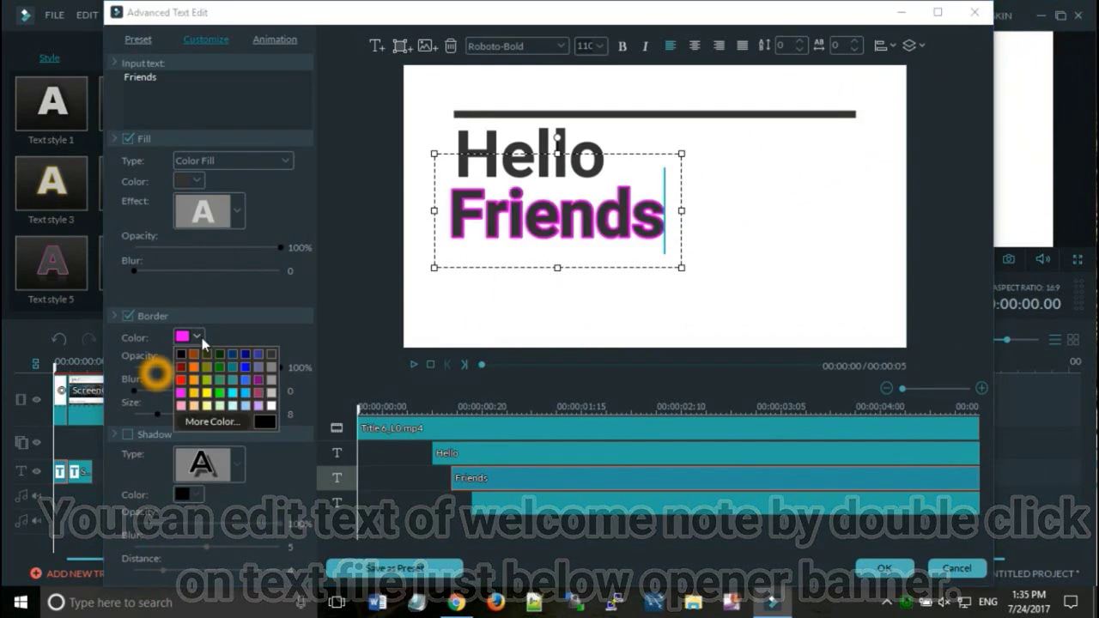
click(248, 379)
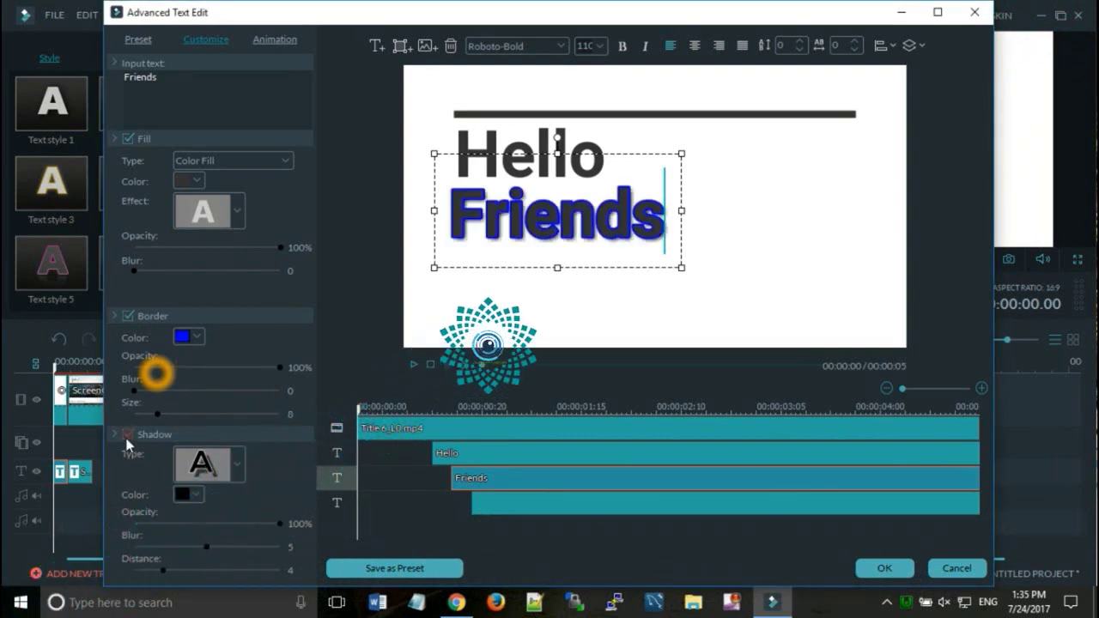
click(127, 434)
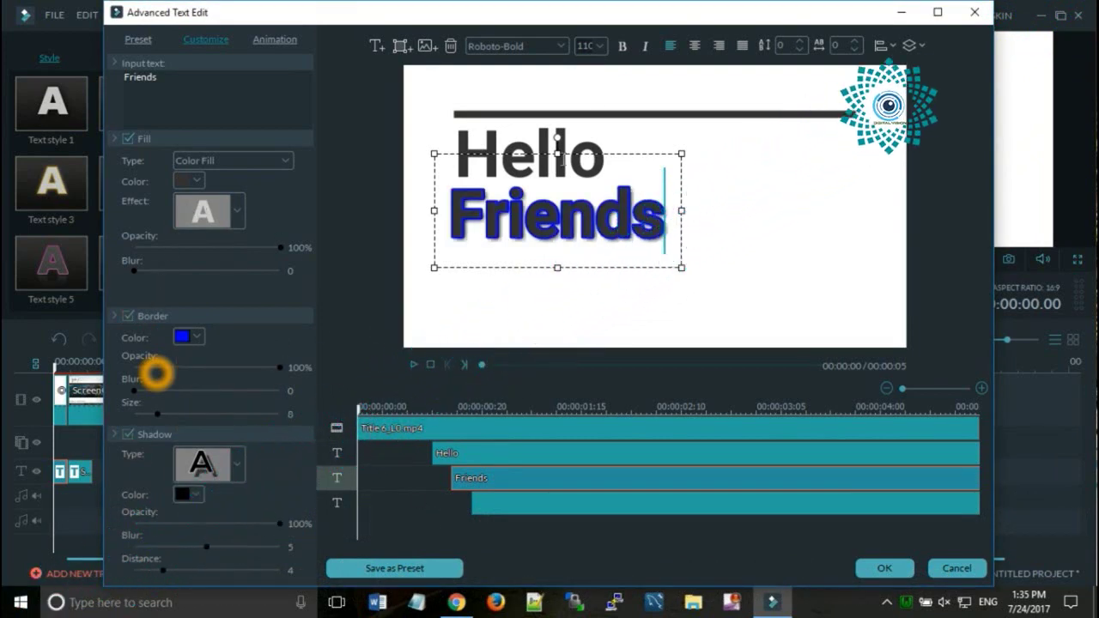
Apply the third fill effect, the cyan beveled one, to the "Hello" line and play back the timeline with the opener
click(511, 144)
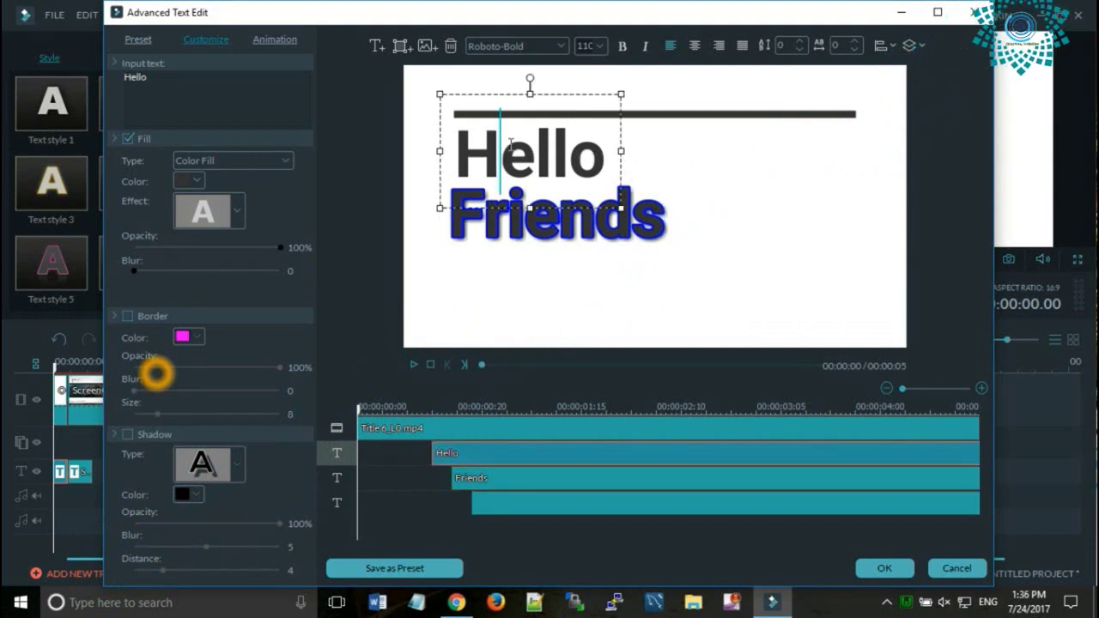
click(237, 215)
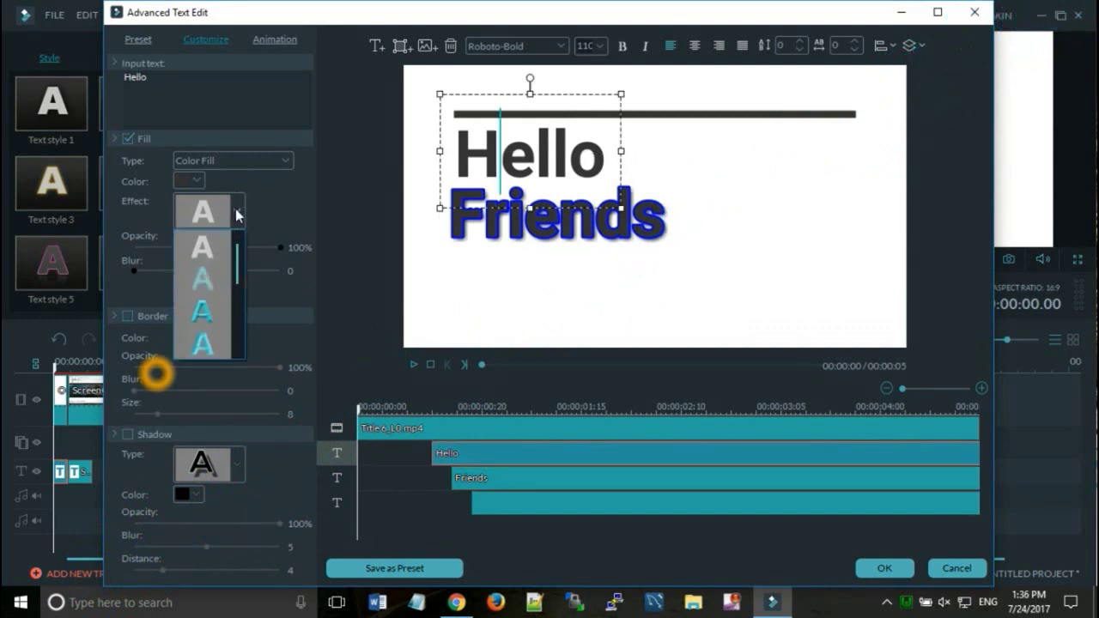
click(203, 306)
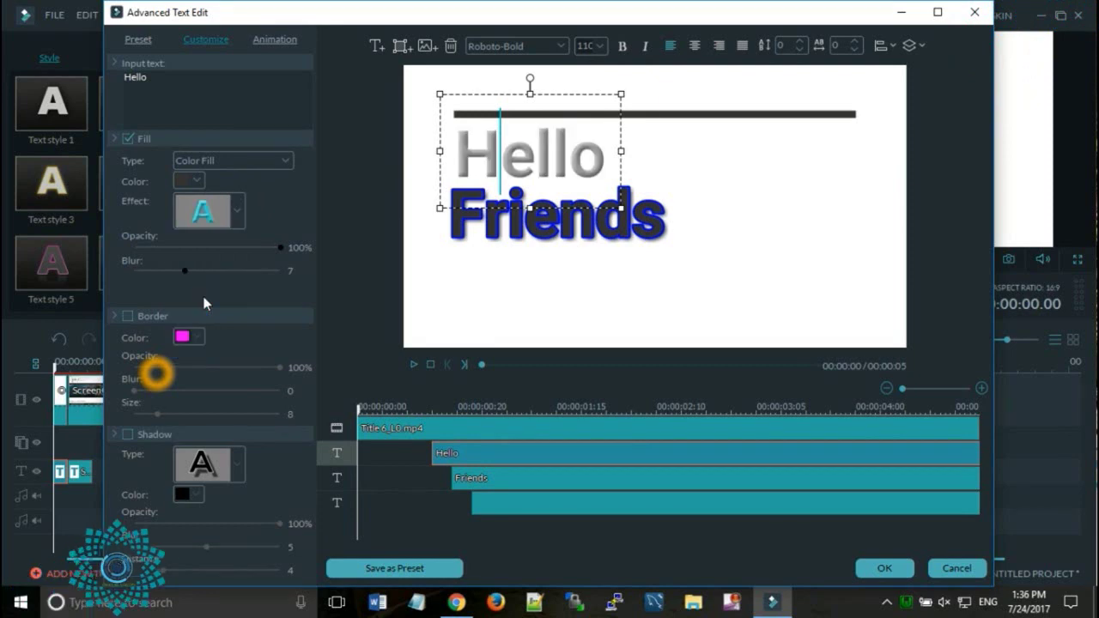
click(897, 566)
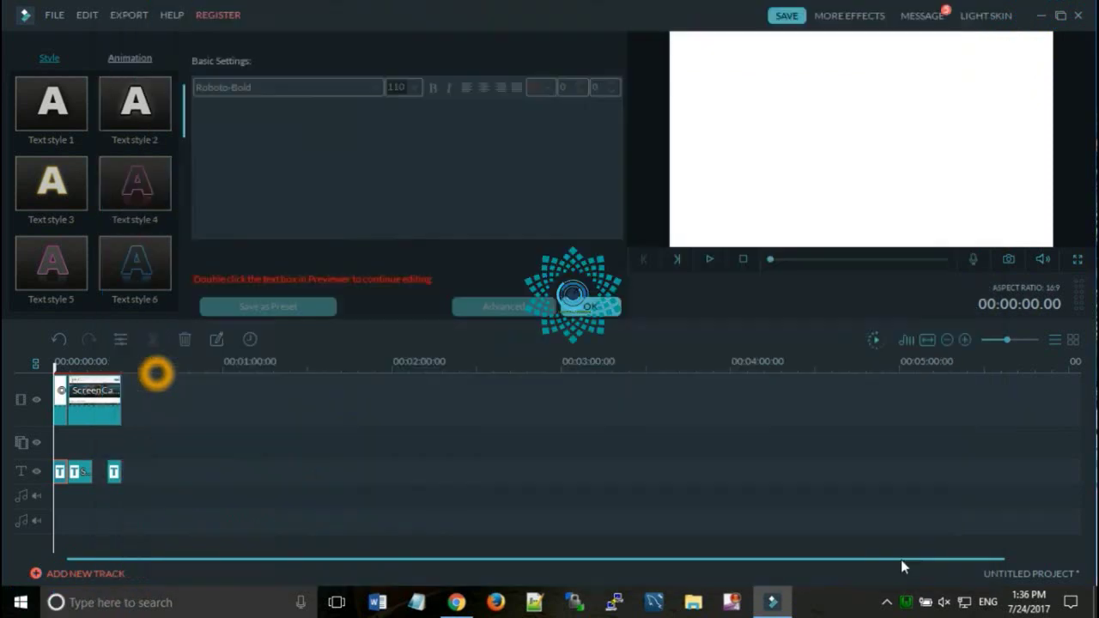
click(707, 261)
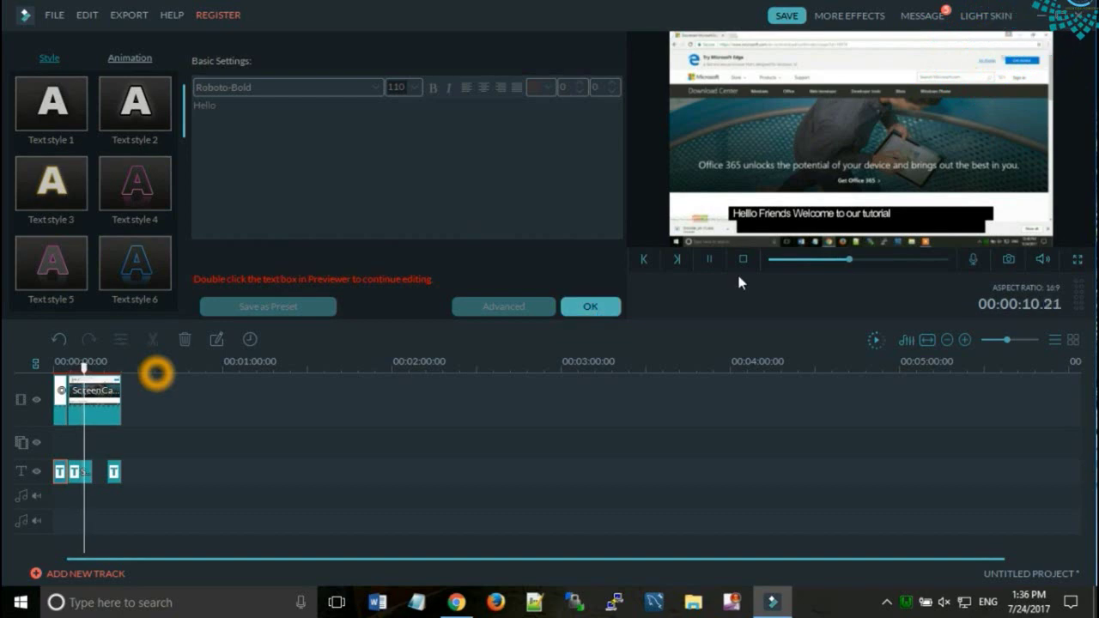
Confirm the opener's text edits and import the music file bensound-littleidea from the Downloads folder
click(589, 307)
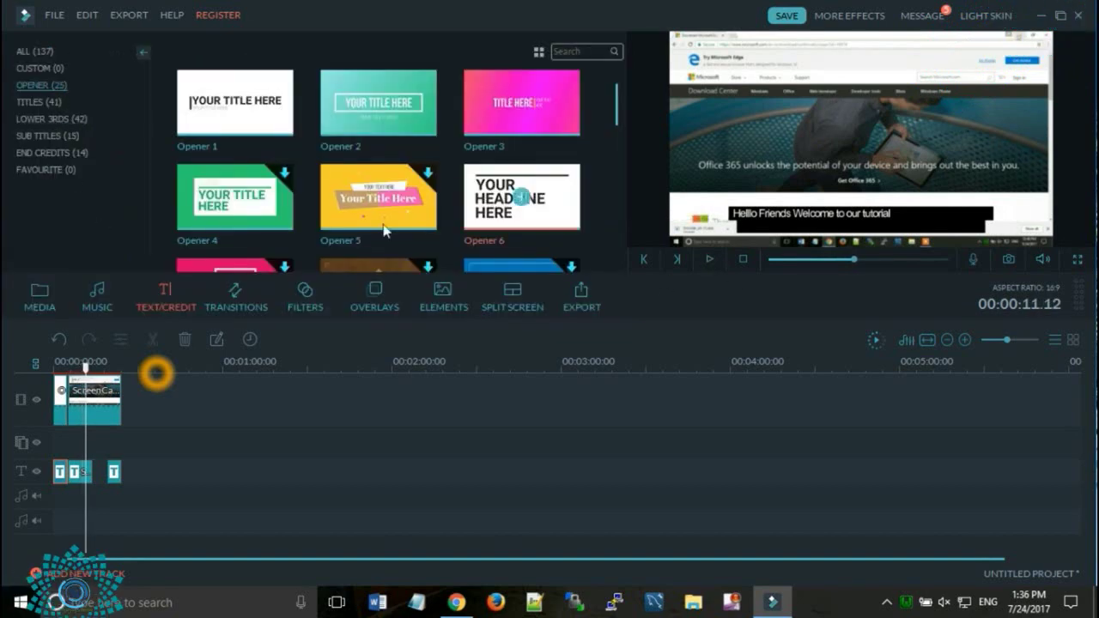
click(90, 295)
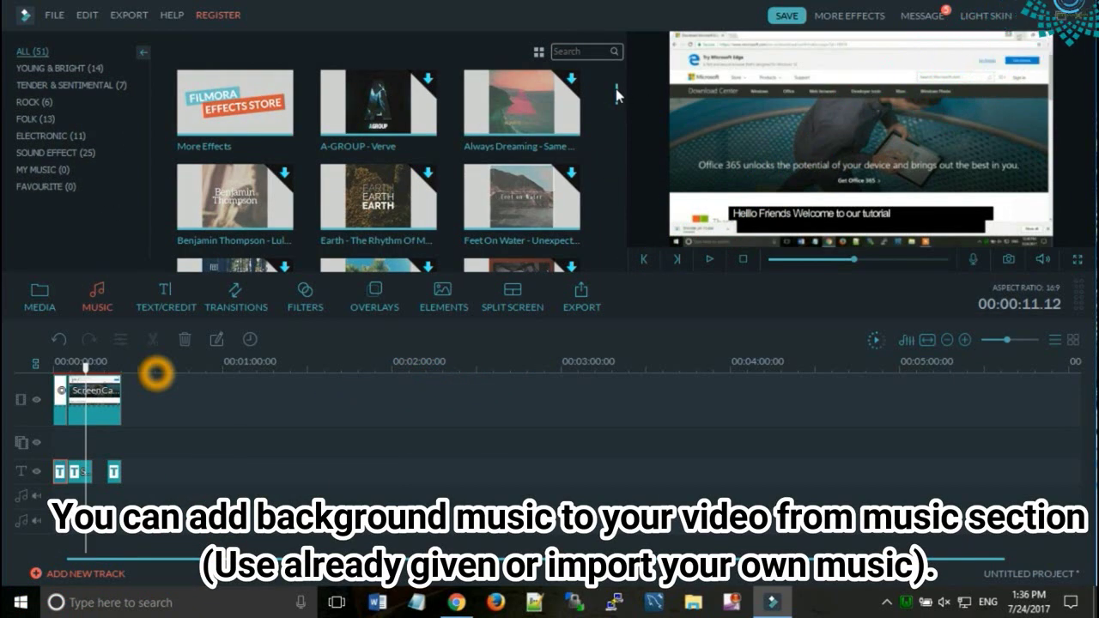
drag(615, 88, 639, 260)
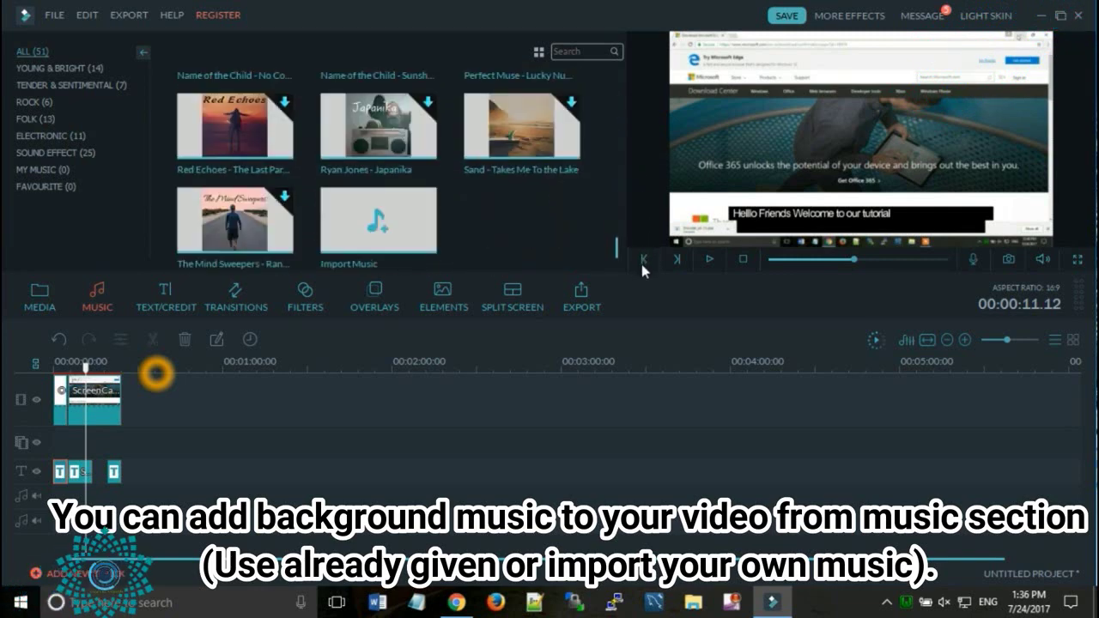
click(379, 225)
click(399, 160)
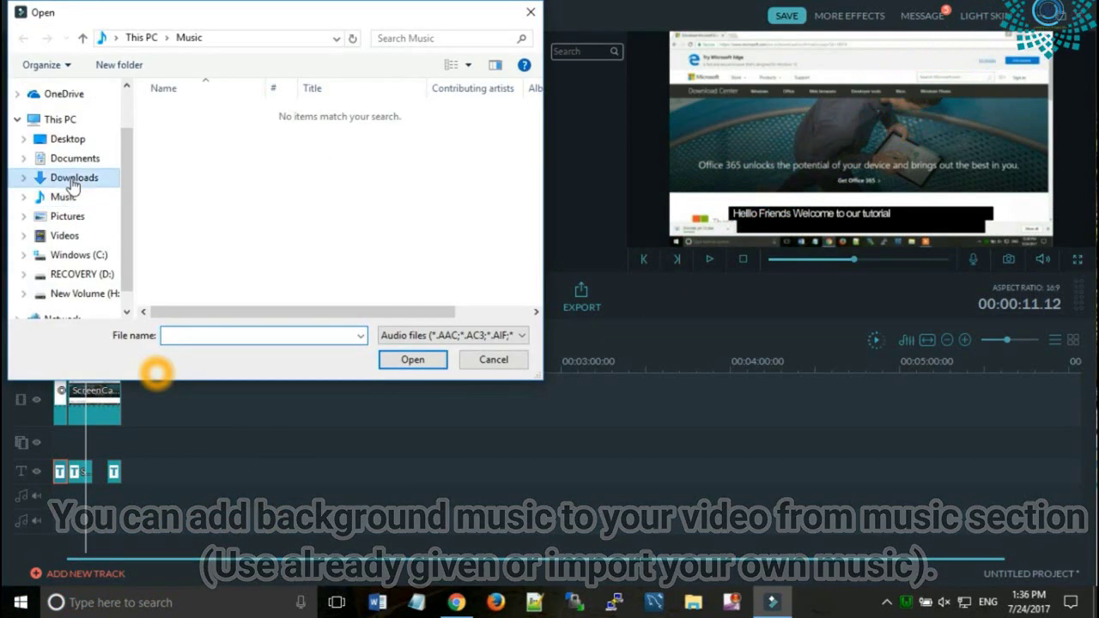
click(73, 176)
click(222, 163)
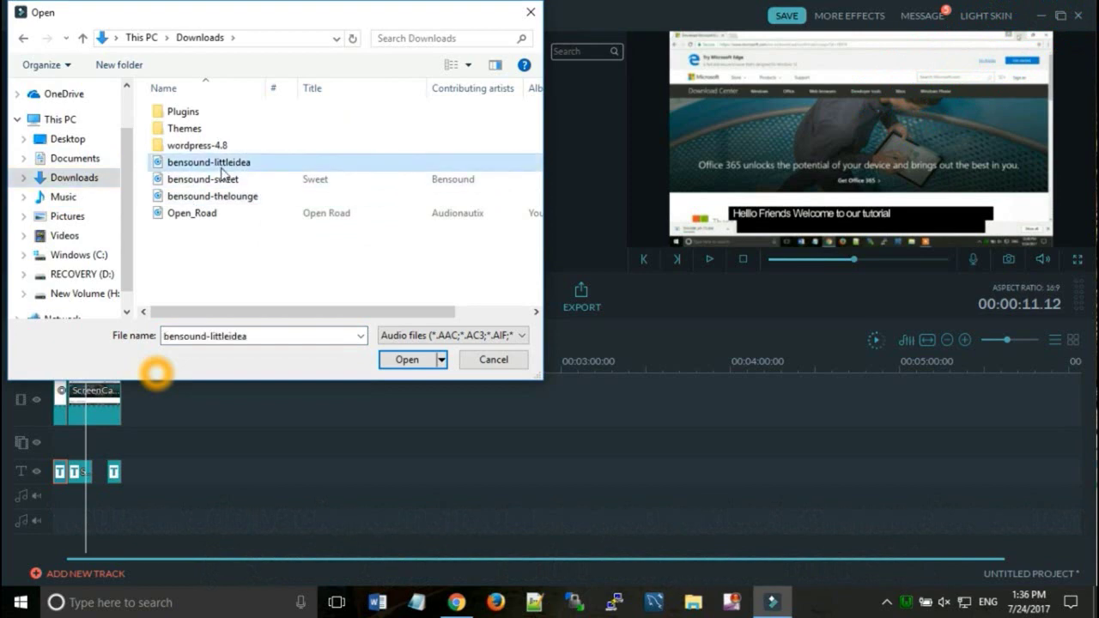
click(408, 360)
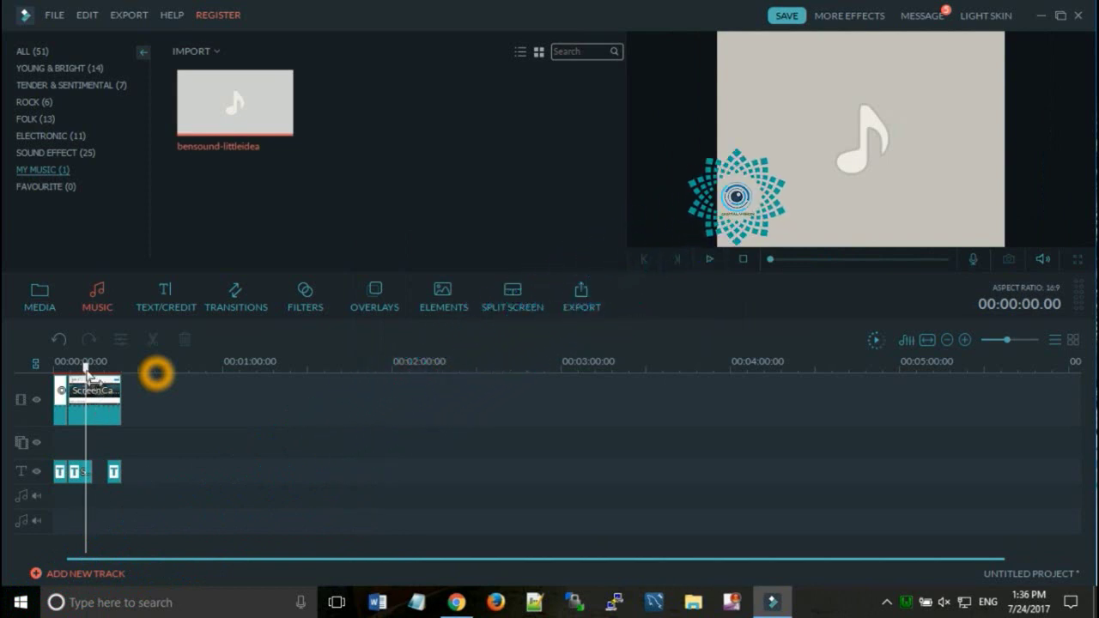
Place bensound-littleidea at the start of the first audio track and trim it to end with the video
drag(85, 368, 4, 369)
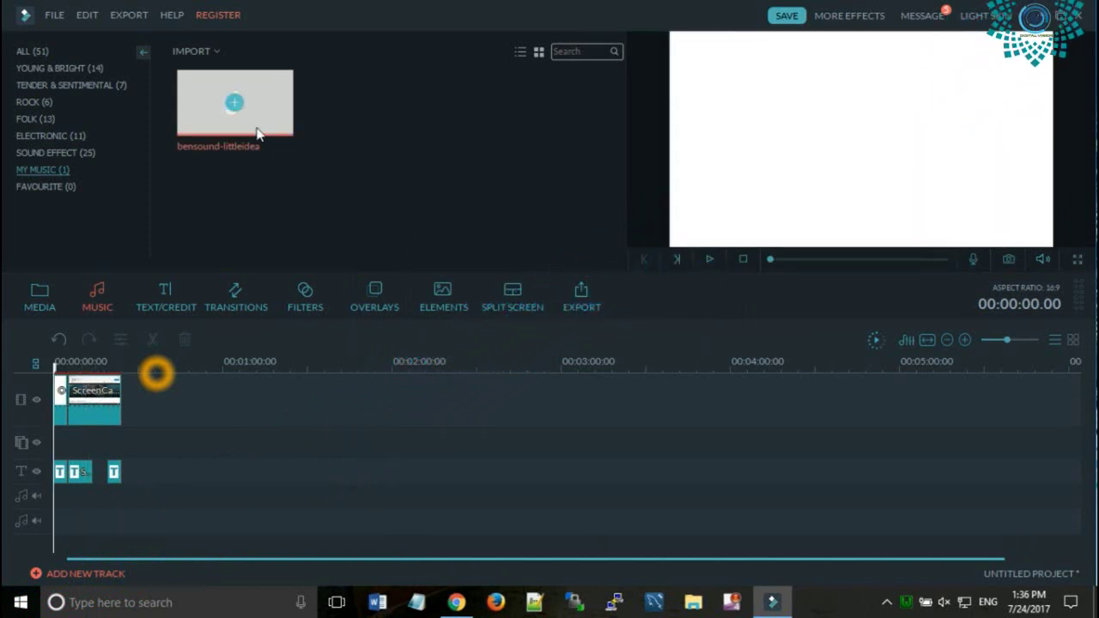
drag(237, 105, 163, 494)
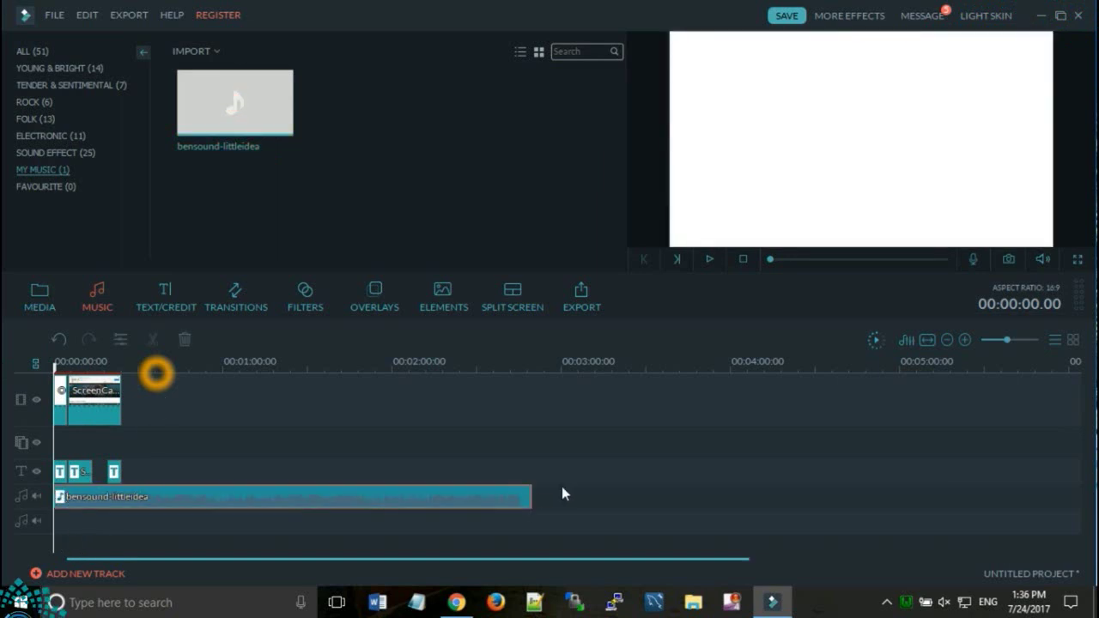
drag(529, 493, 123, 493)
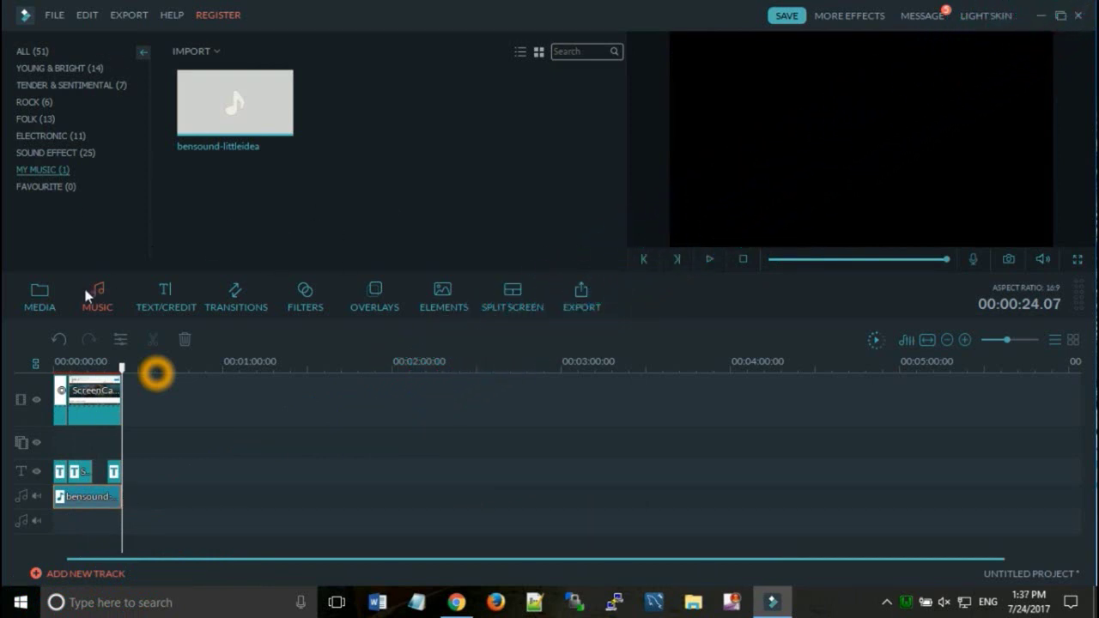
Add the Credits 3 end credit after the last title clip and replace its text with "Thanks for watching"
click(174, 299)
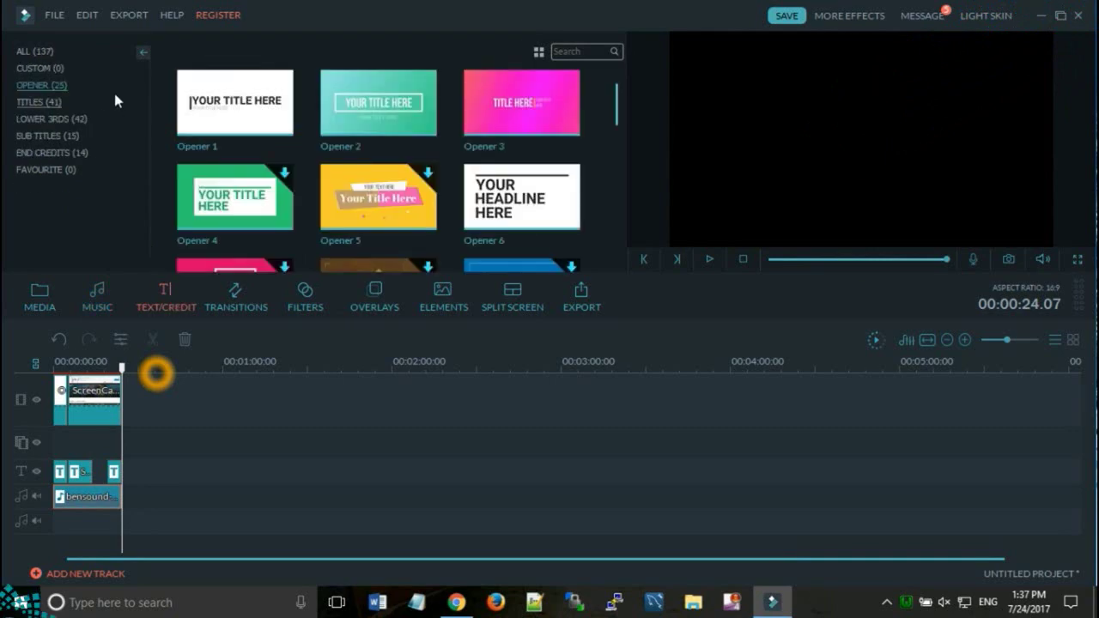
click(48, 153)
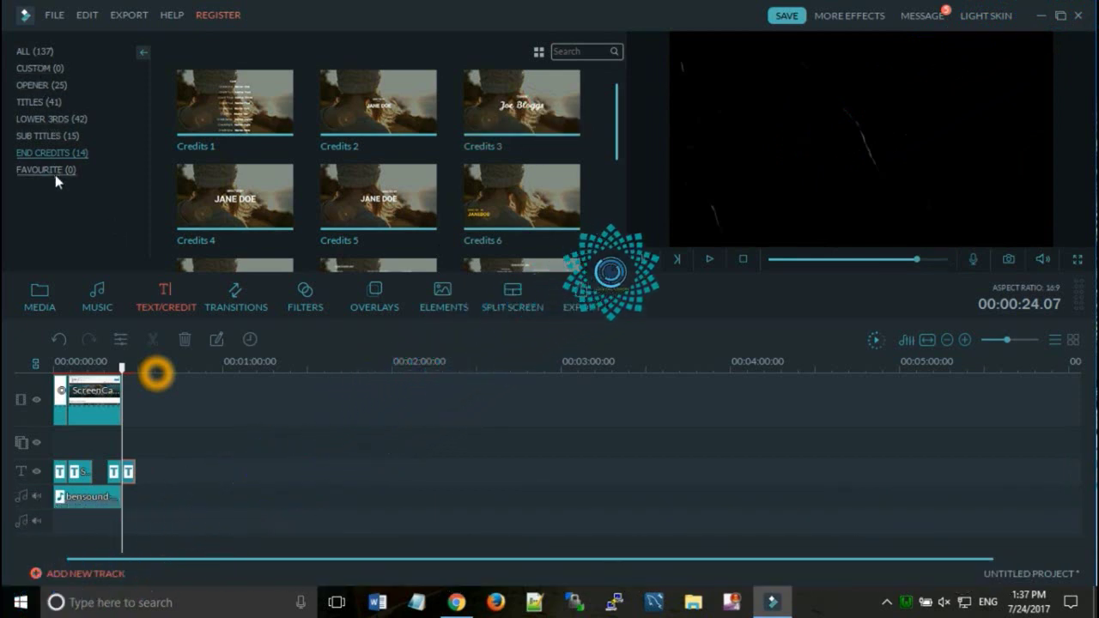
double_click(128, 473)
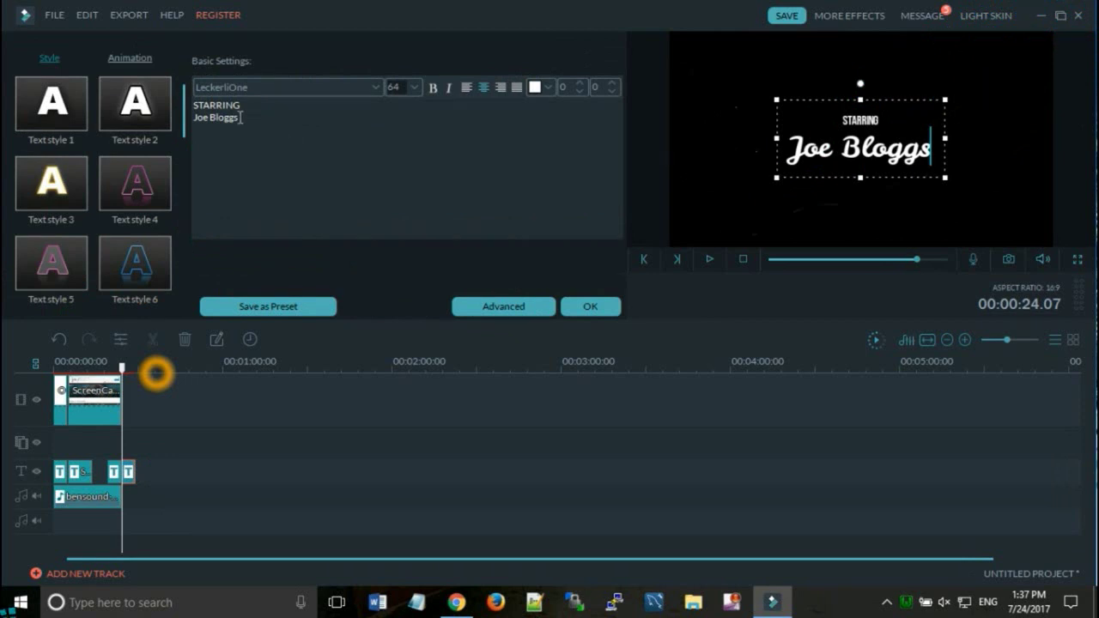
drag(242, 119, 179, 101)
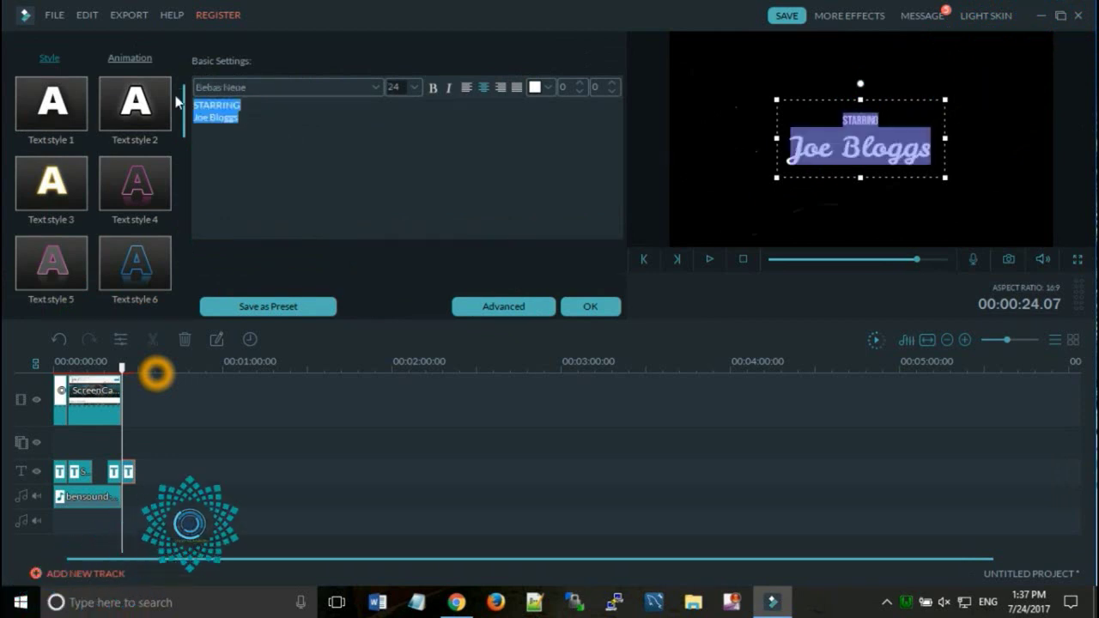
key(Delete)
text(Tha)
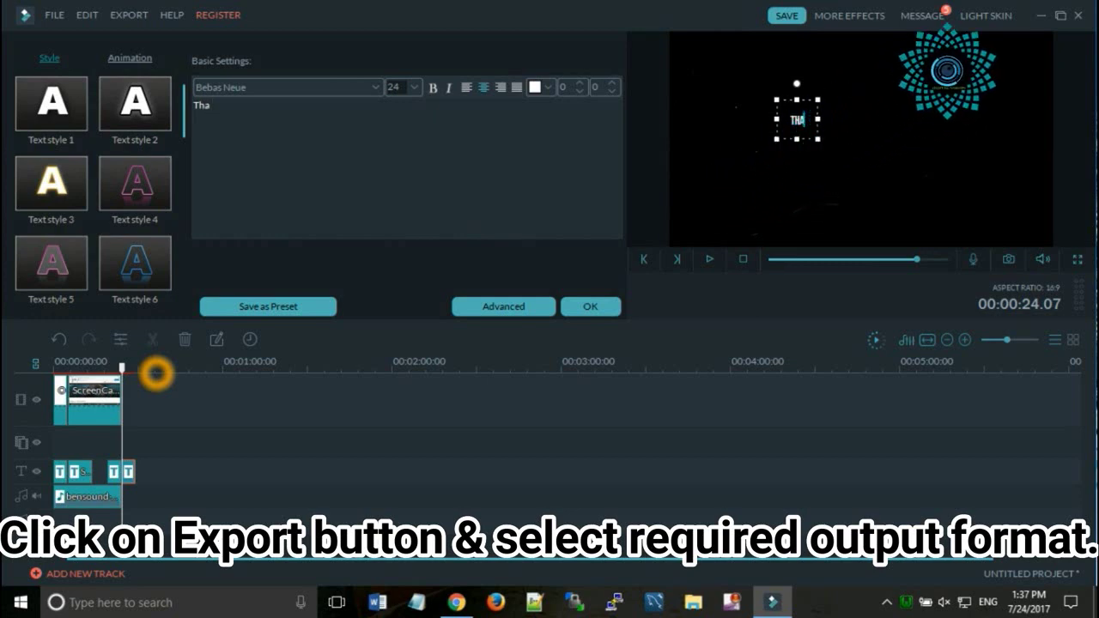
text(nks for watching)
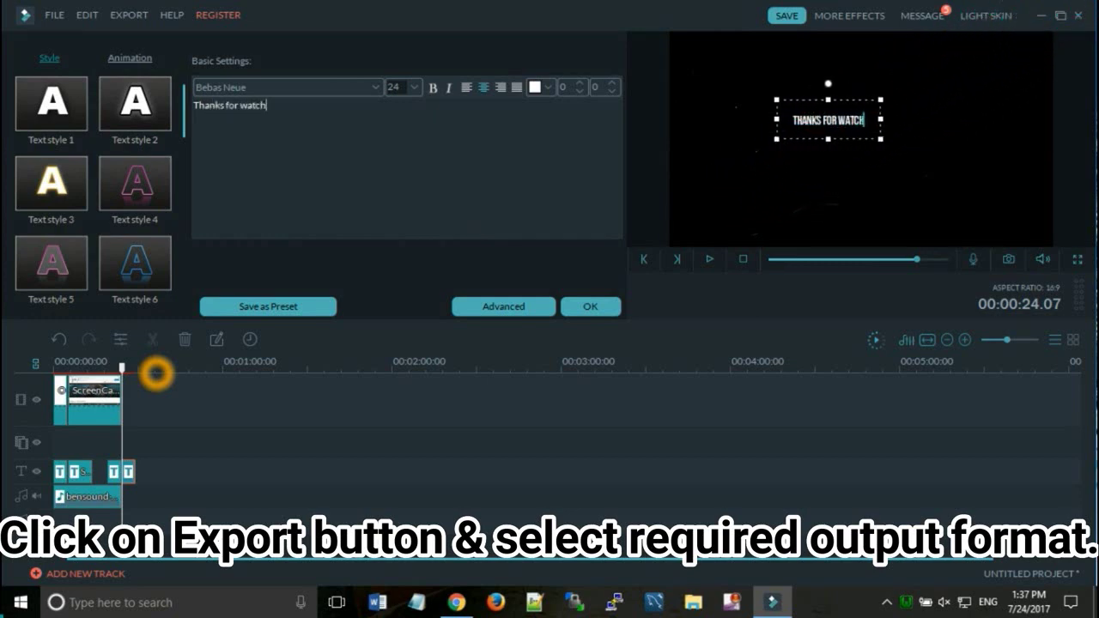
Make the end credit's text bold at font size 48 and confirm the title edits
click(415, 89)
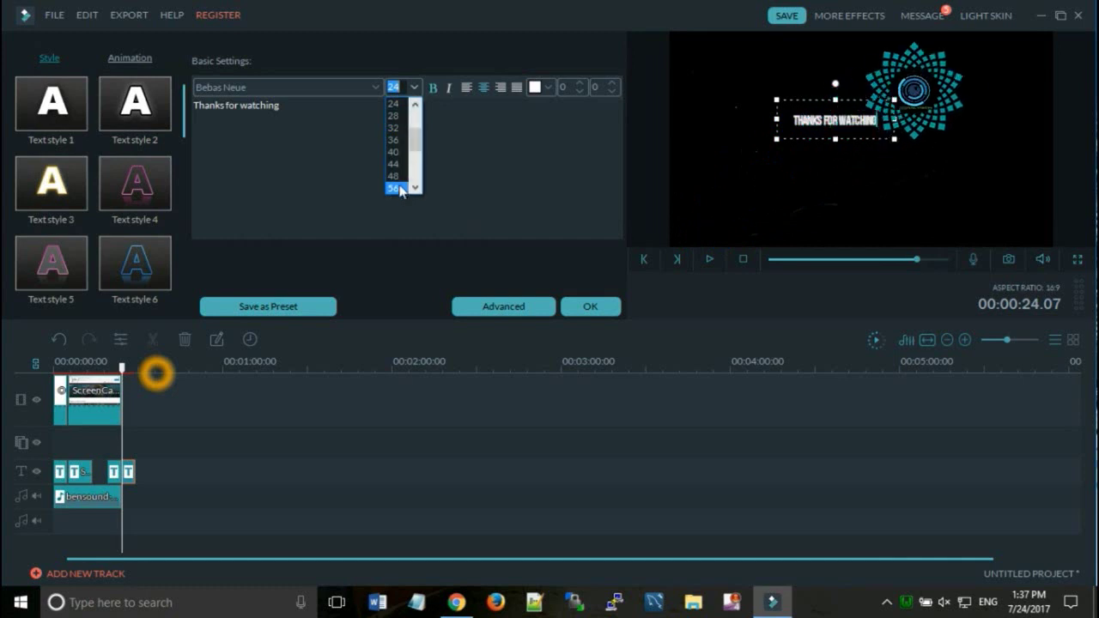
click(396, 180)
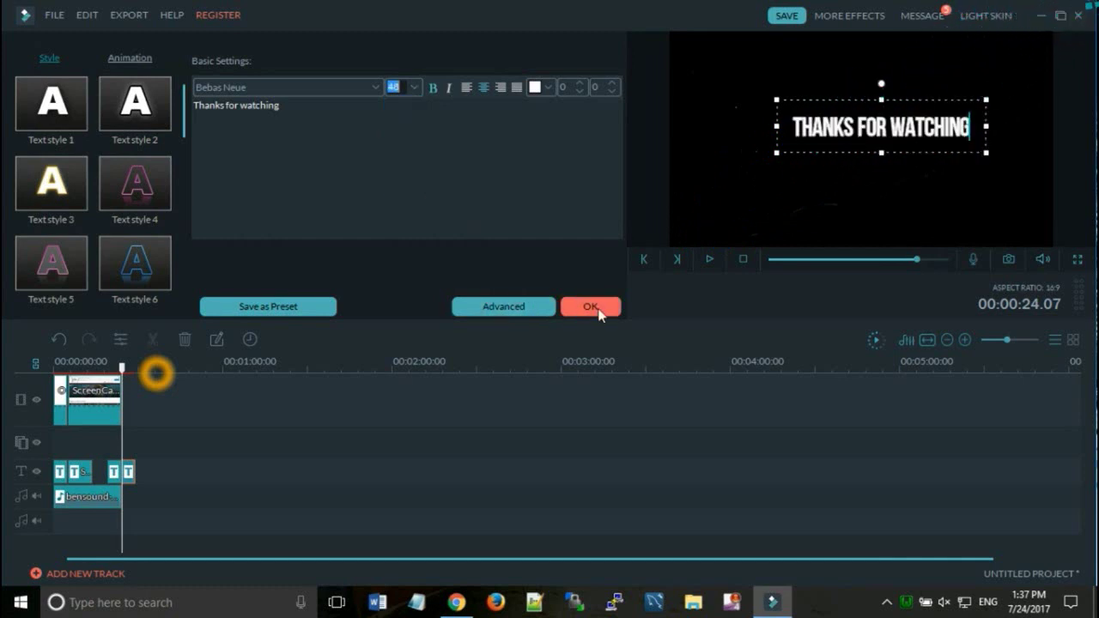
click(591, 307)
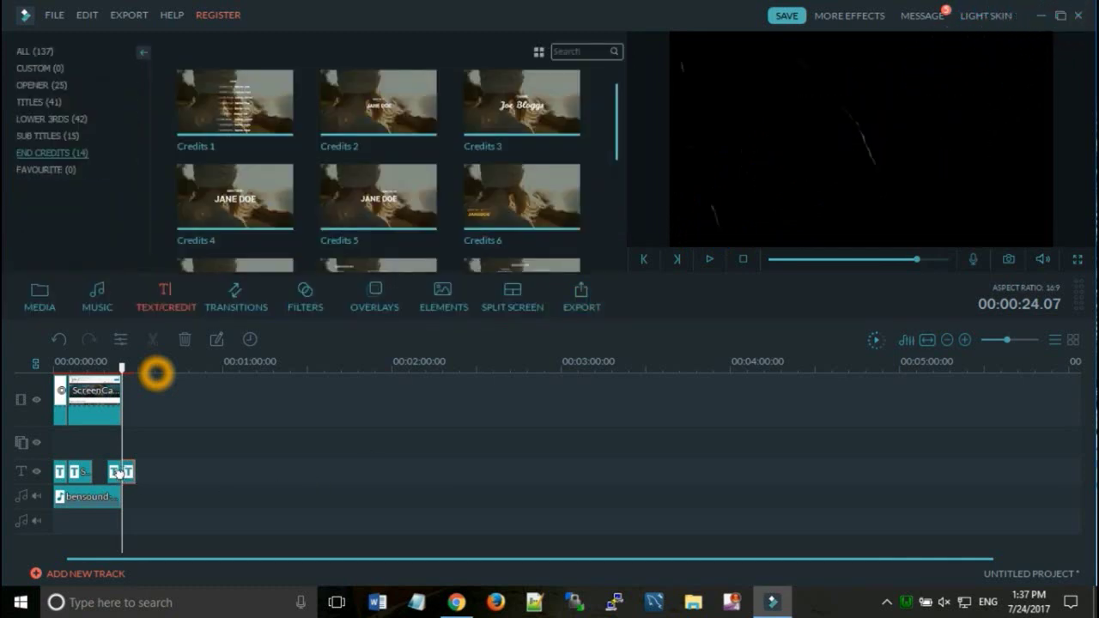
Shift the last subtitle and the end credit earlier so the credit ends with the video, and play back the ending
click(109, 473)
drag(106, 473, 123, 473)
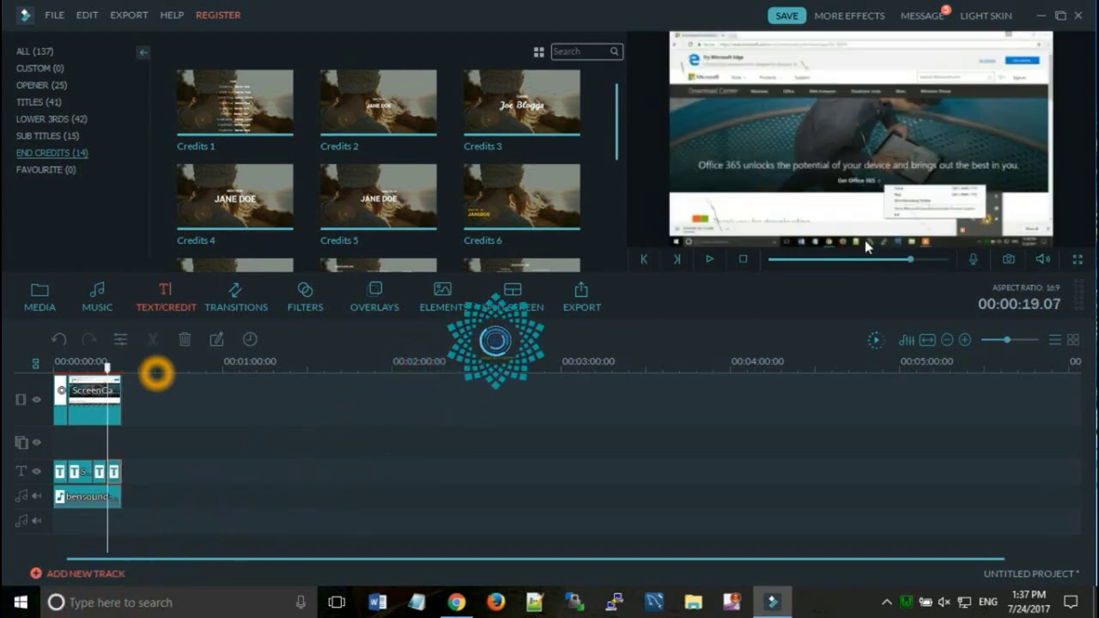
click(709, 258)
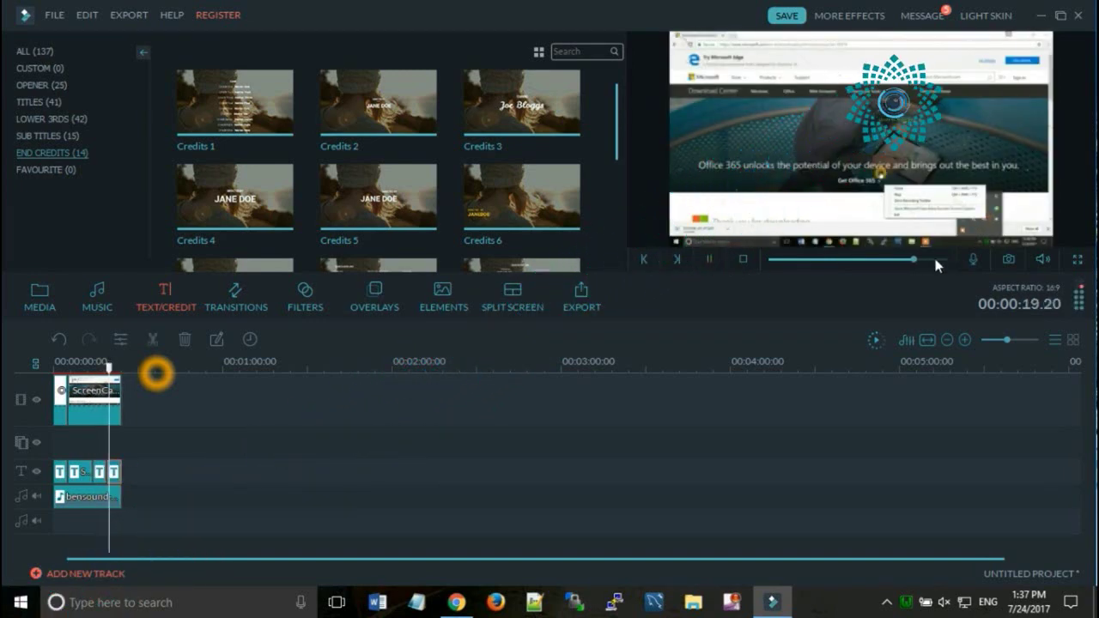